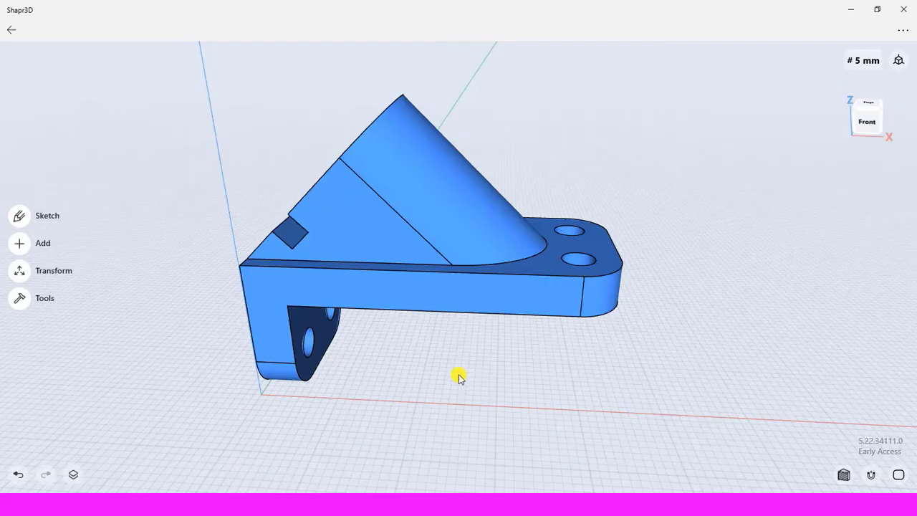
Orbit the finished bracket, then bring up the base-only stage showing Body 01.
right_click_drag(419, 356, 486, 291)
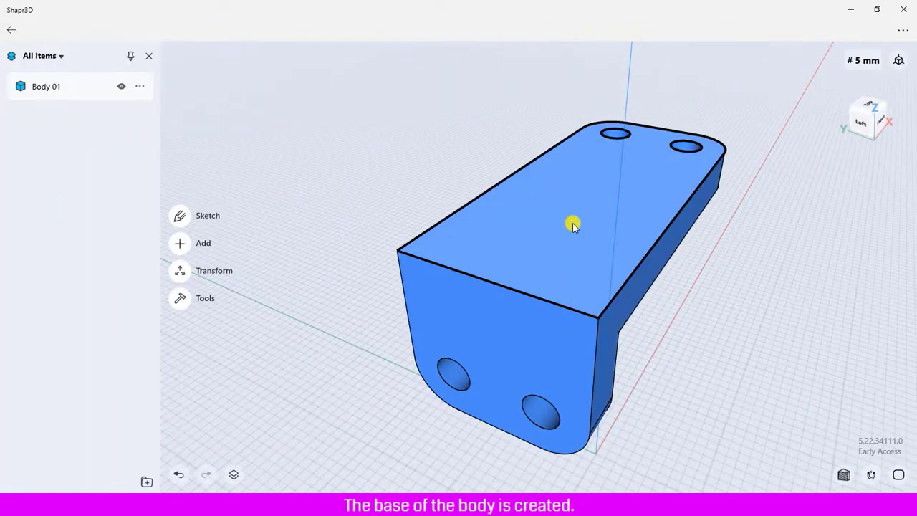
Start a Through Edge at Angle construction plane on the base's top front edge.
left_click(546, 301)
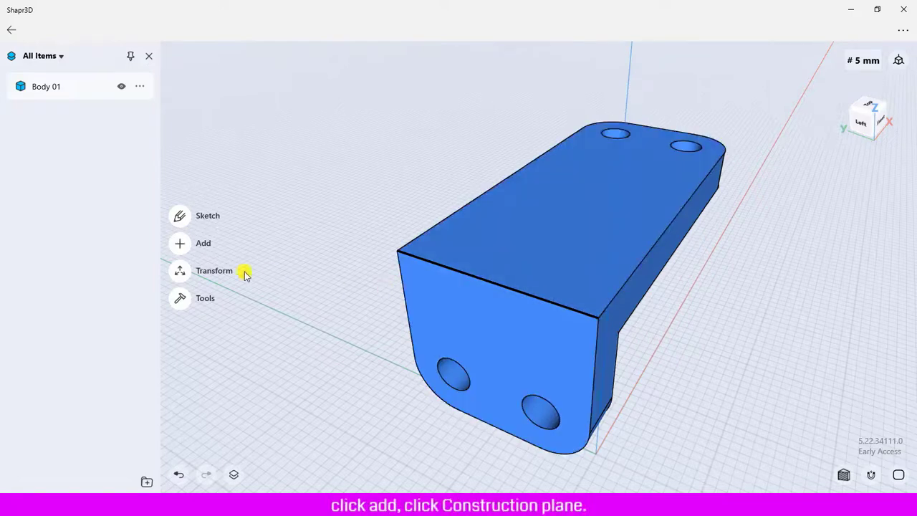
left_click(180, 243)
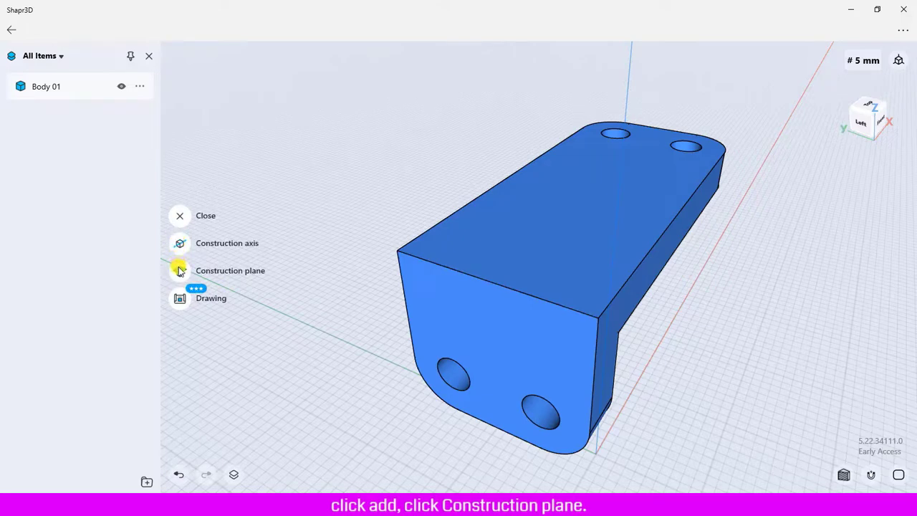
left_click(180, 270)
left_click(179, 244)
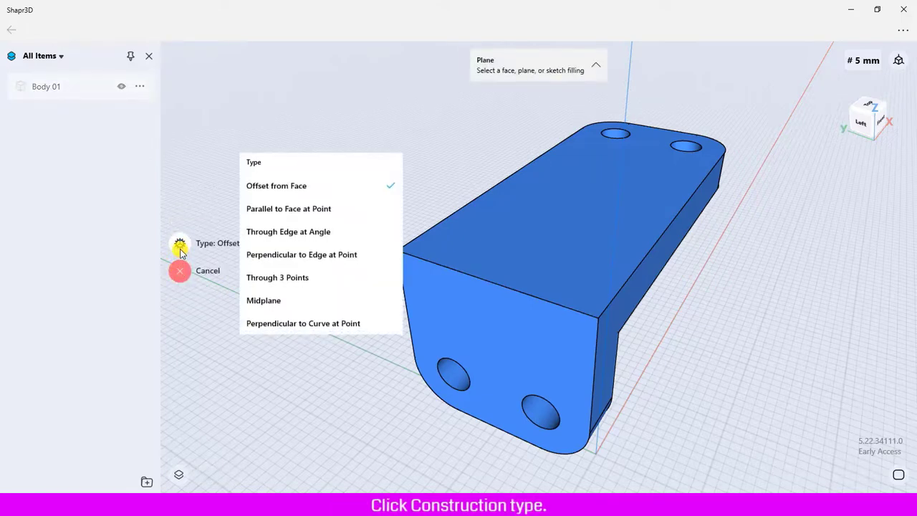
left_click(307, 232)
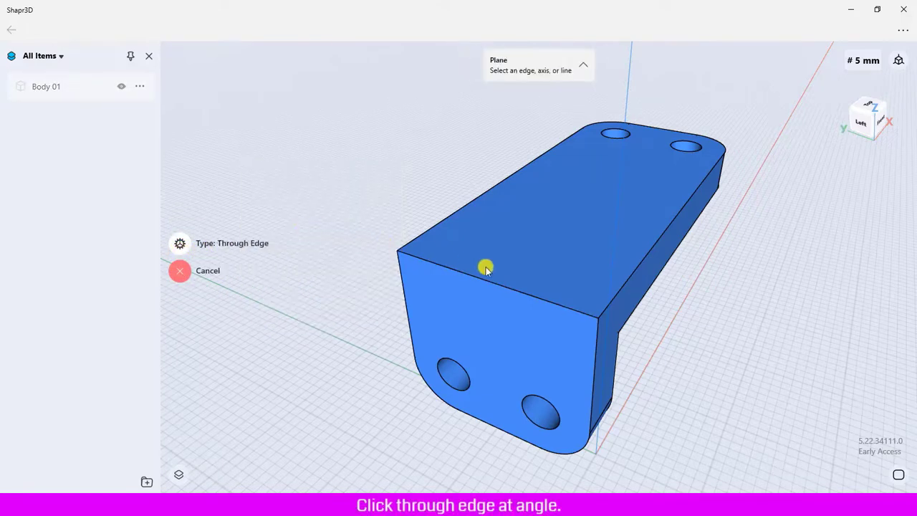
left_click(498, 285)
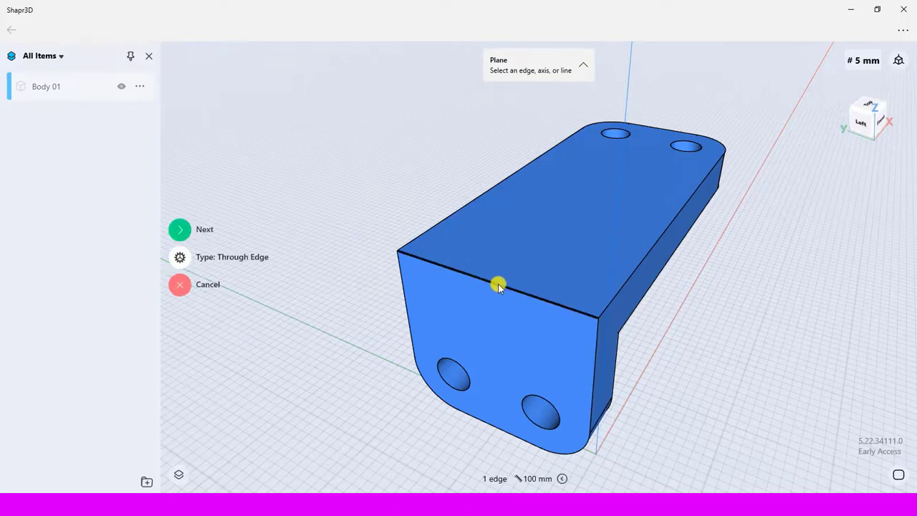
left_click(182, 230)
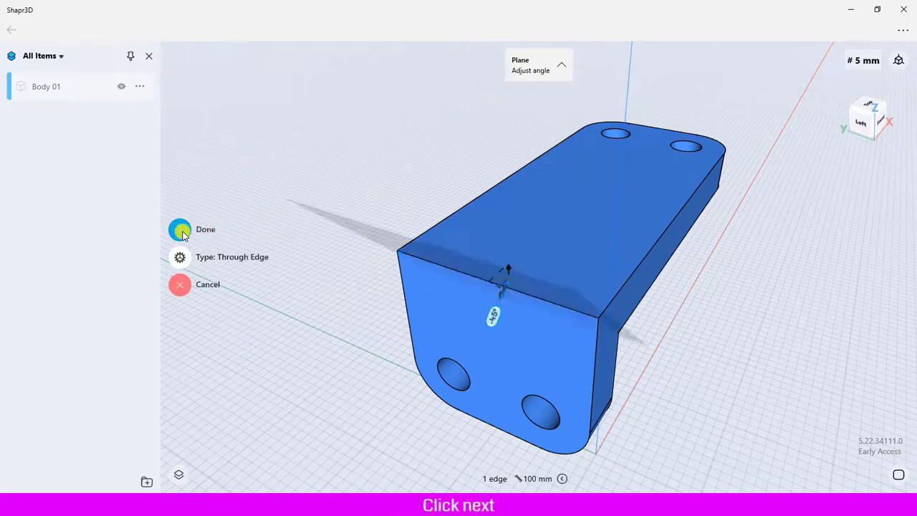
Tilt the plane to 45° about the top front edge and finish it as Plane 01.
mouse_move(602, 327)
right_mouse_down()
mouse_move(639, 340)
mouse_move(617, 326)
right_mouse_up()
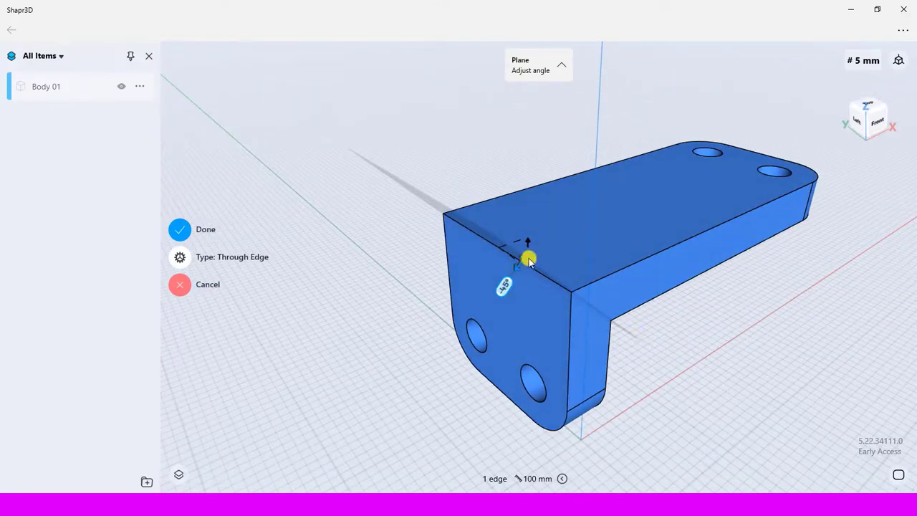
left_click_drag(523, 264, 440, 200)
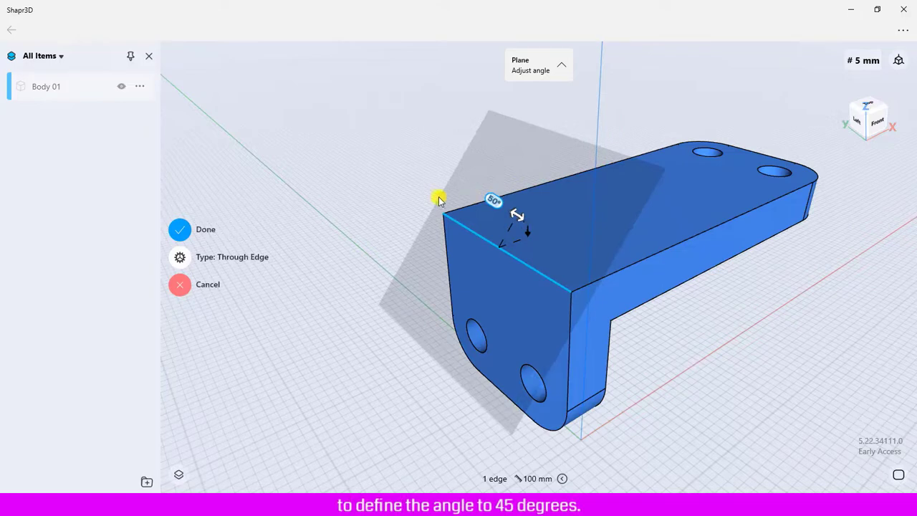
left_click(493, 200)
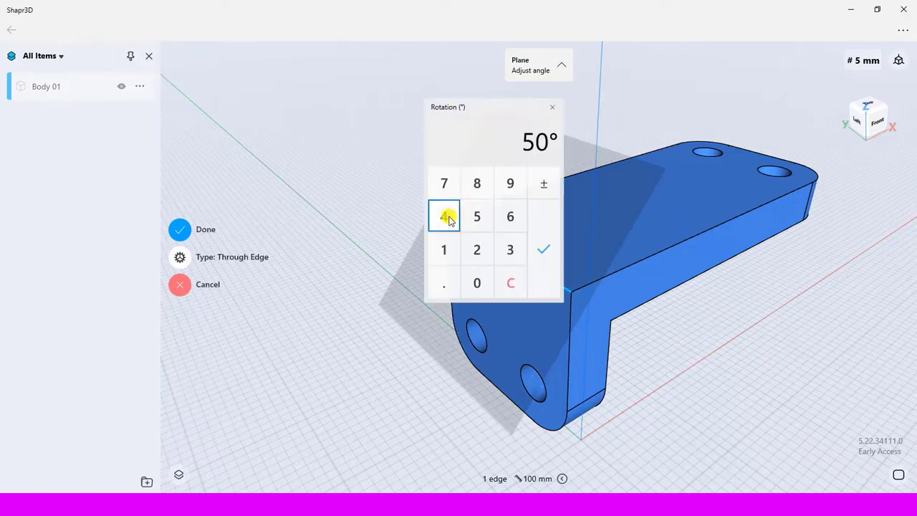
left_click(445, 216)
left_click(478, 216)
left_click(543, 248)
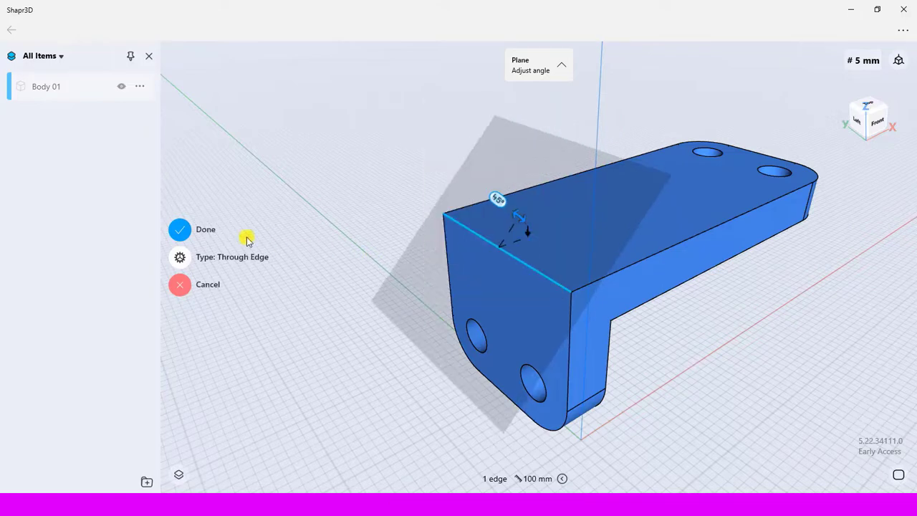
left_click(180, 229)
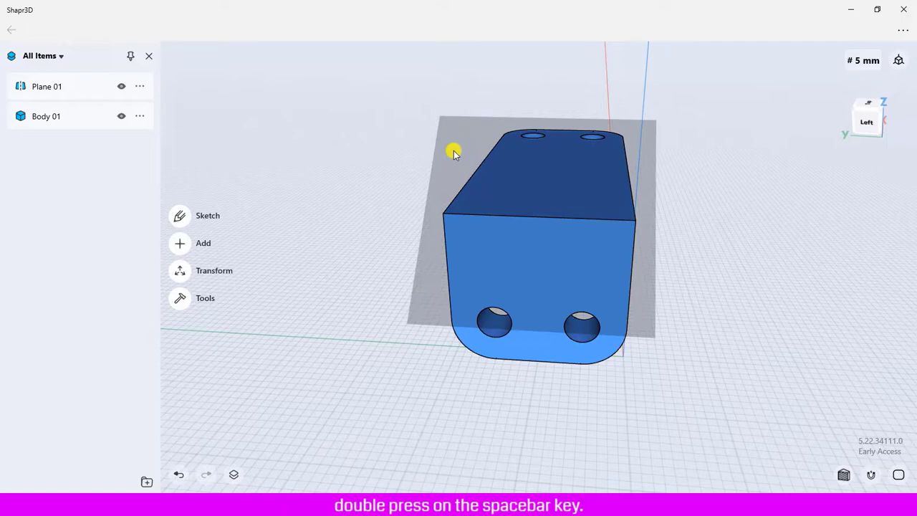
Draw four connected lines on the 45° plane, closing back at the intersection corner.
key("space")
key("space")
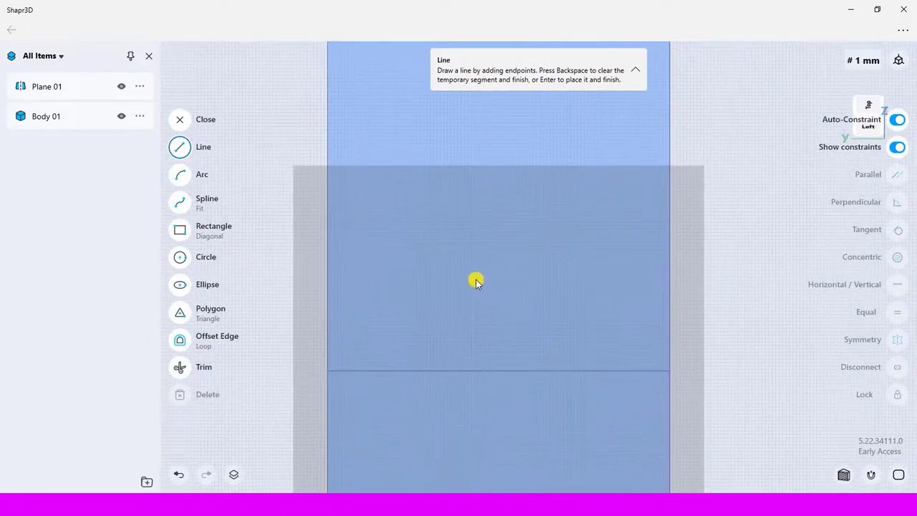
left_click(329, 371)
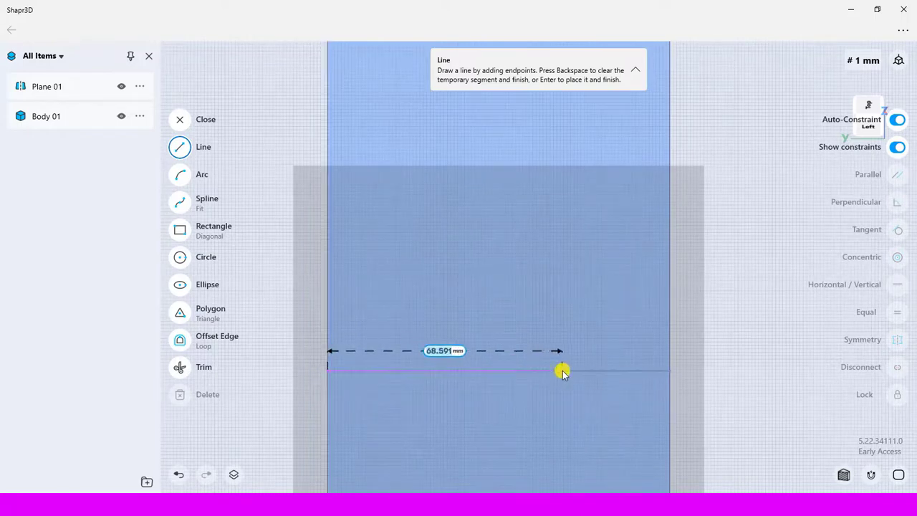
left_click(562, 371)
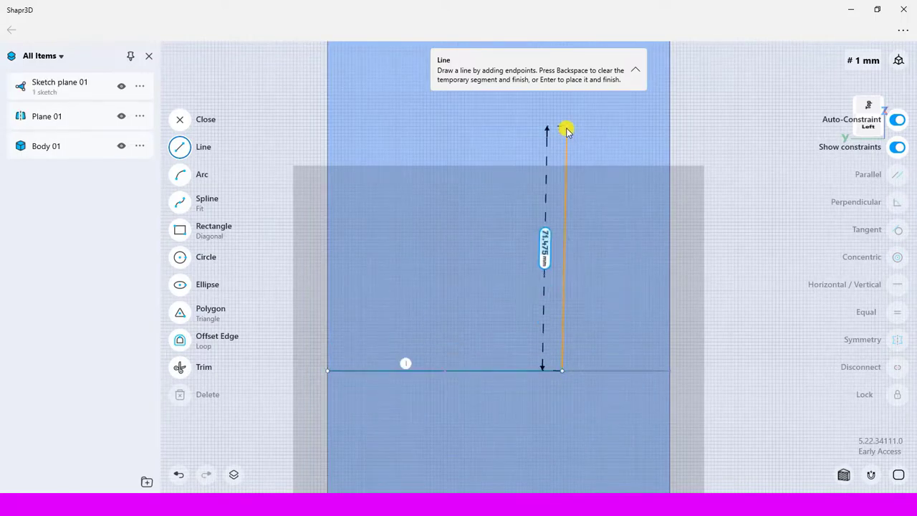
left_click(442, 130)
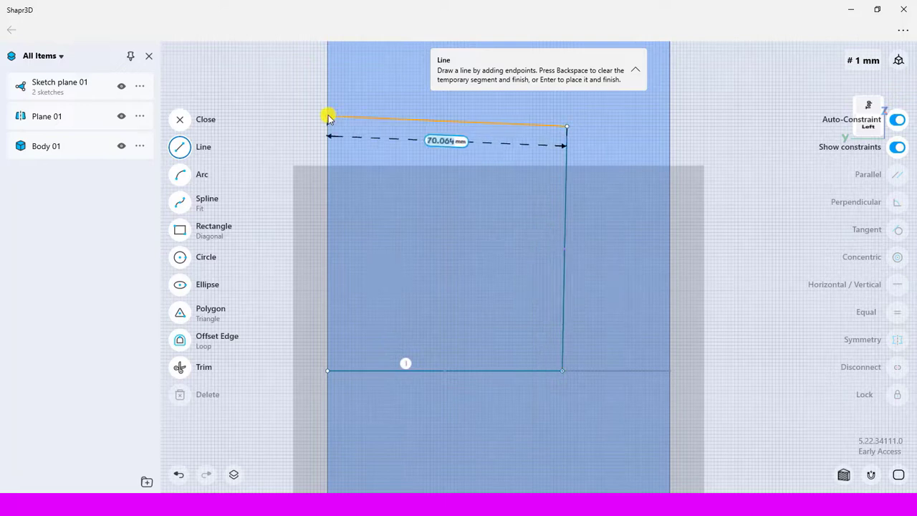
left_click(328, 116)
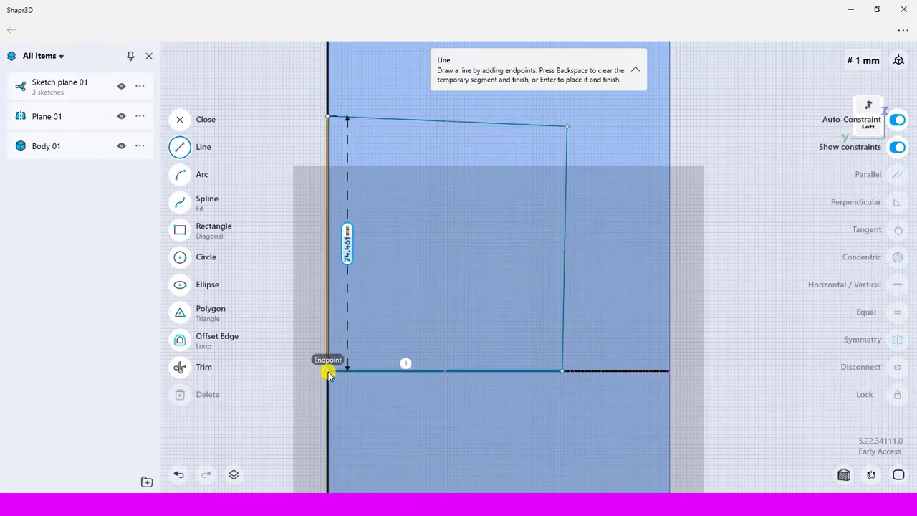
left_click(328, 371)
left_click(182, 122)
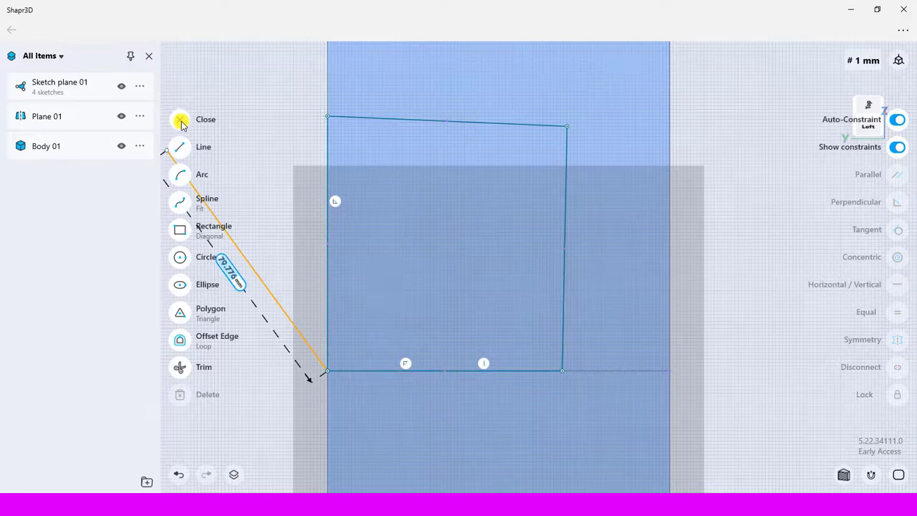
left_click(180, 121)
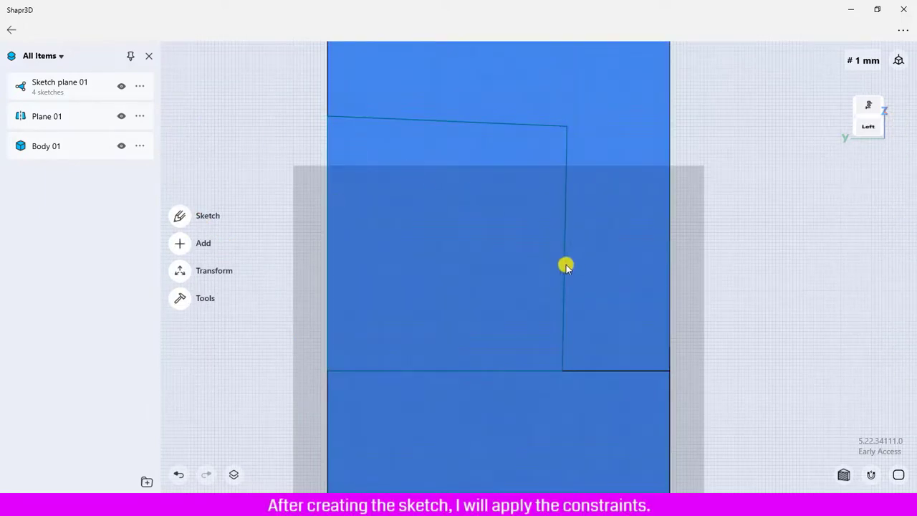
Constrain the outline's left and right side lines to be vertical.
left_click(565, 267)
left_click(566, 266)
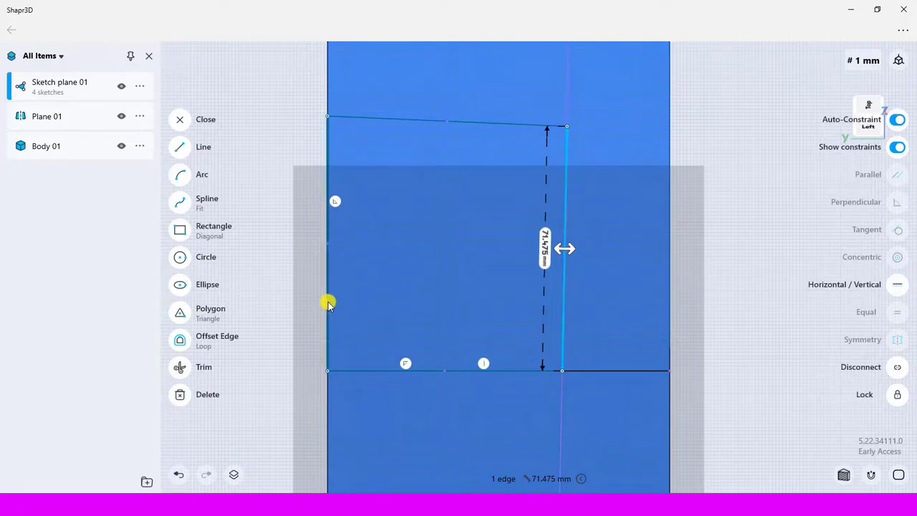
left_click(327, 302)
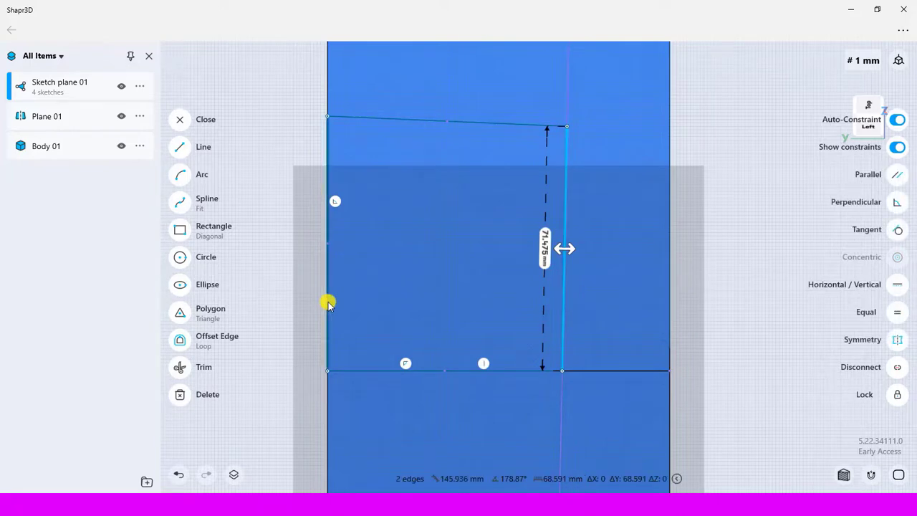
left_click(856, 285)
left_click(524, 371)
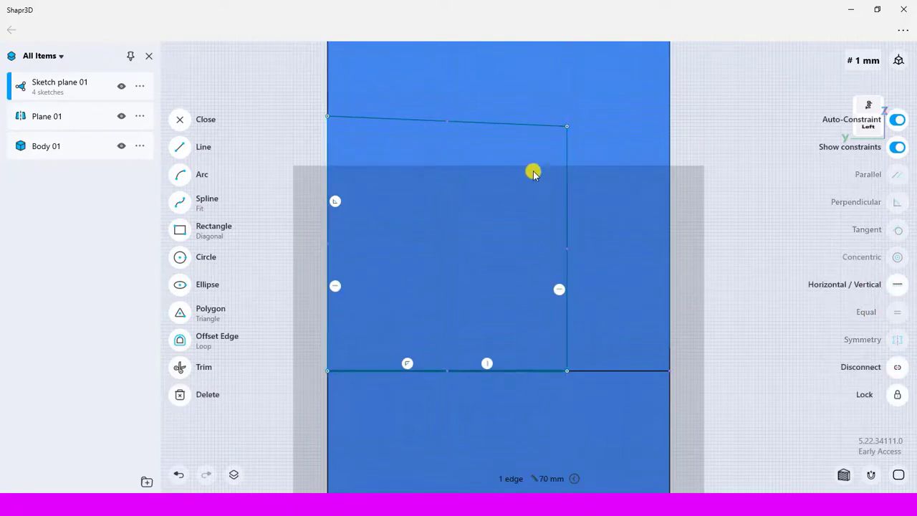
left_click(519, 125)
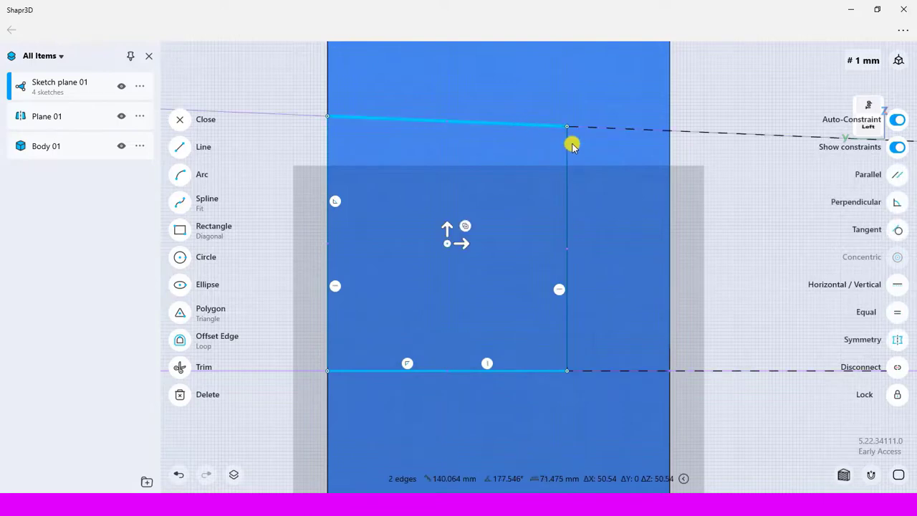
Set the right side length to 75 mm and the bottom edge to 80 mm.
left_click(568, 274)
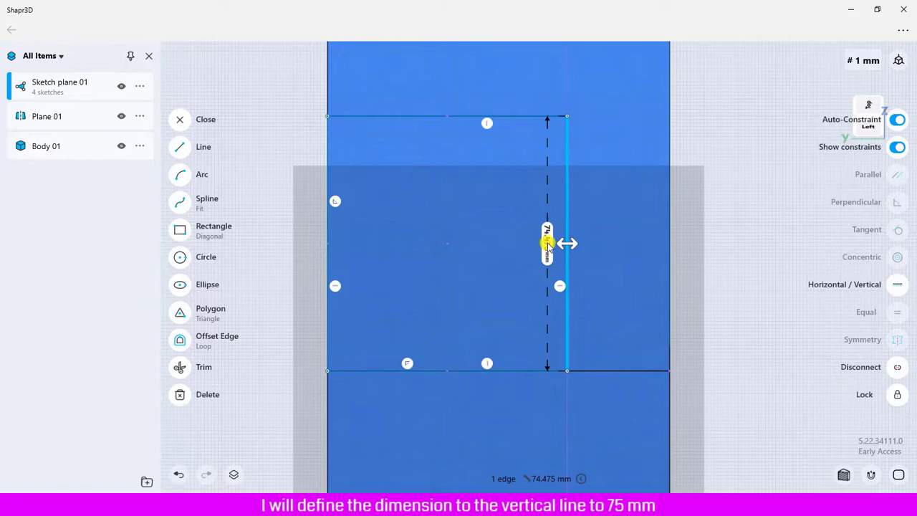
left_click(546, 244)
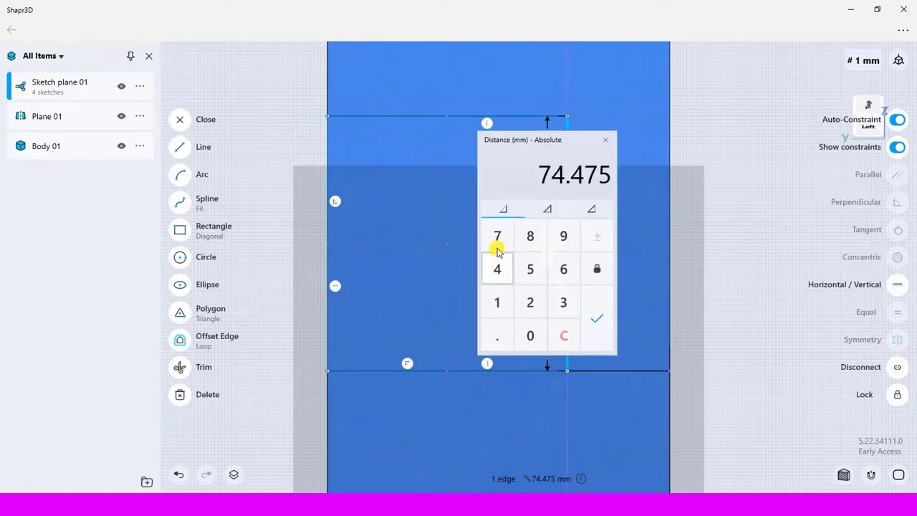
left_click(528, 269)
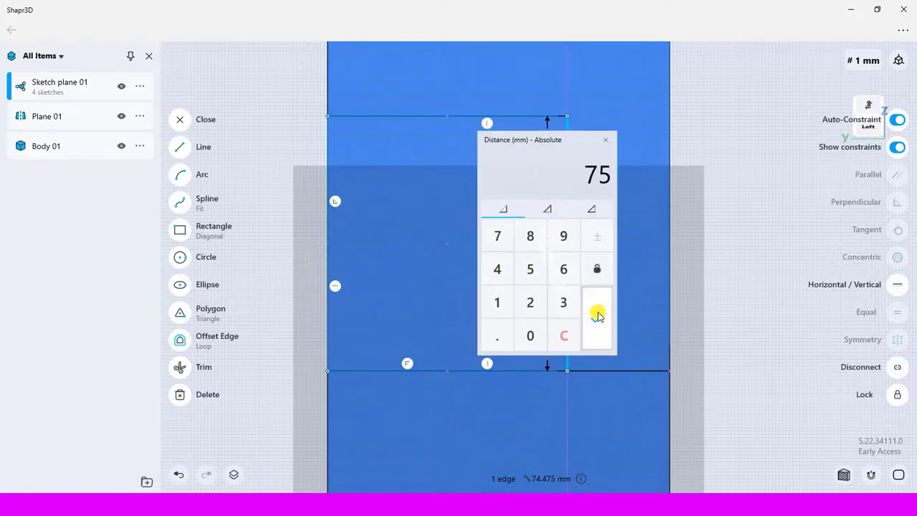
left_click(597, 316)
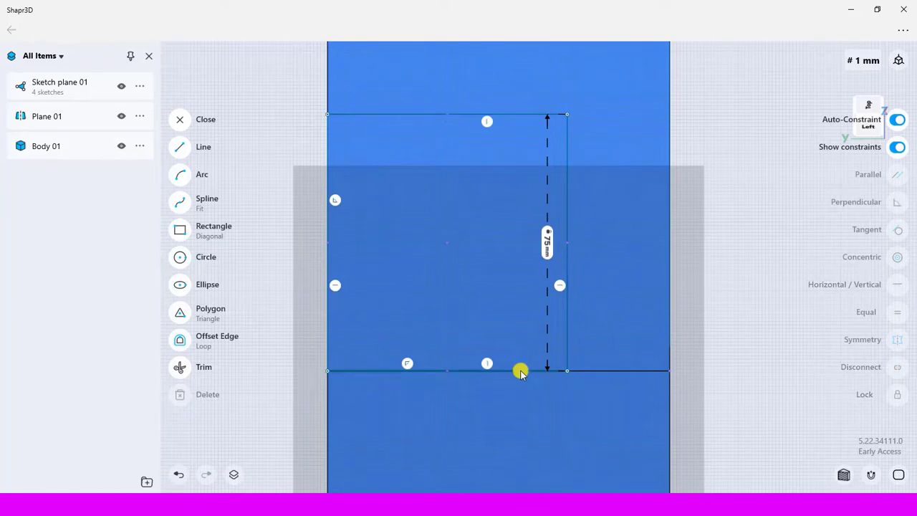
left_click(520, 371)
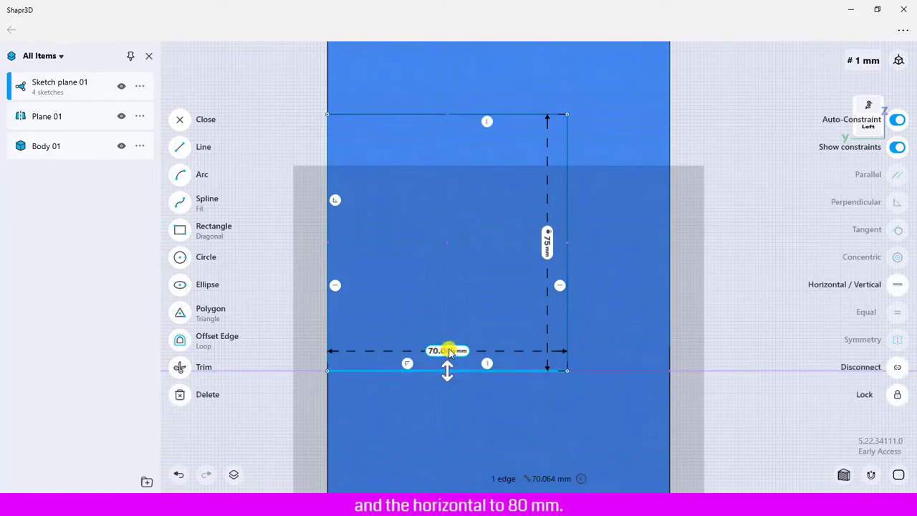
left_click(447, 351)
left_click(430, 343)
left_click(431, 445)
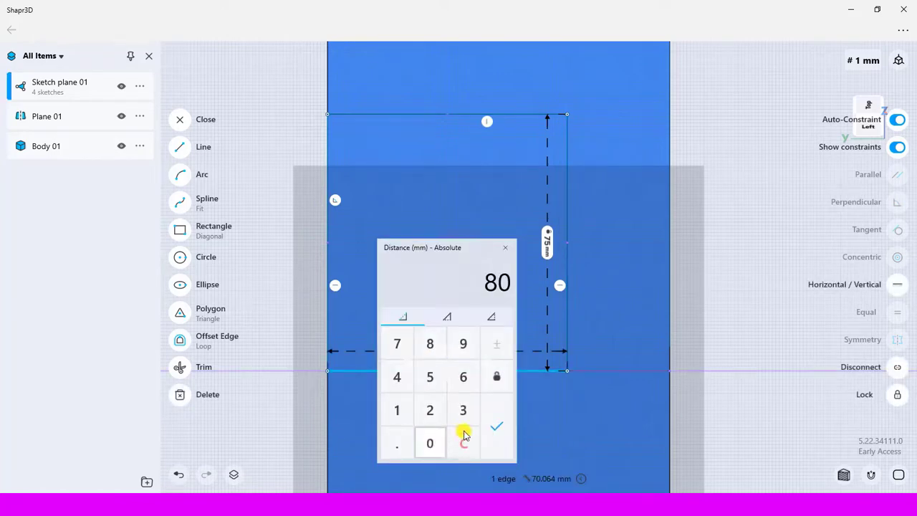
left_click(496, 428)
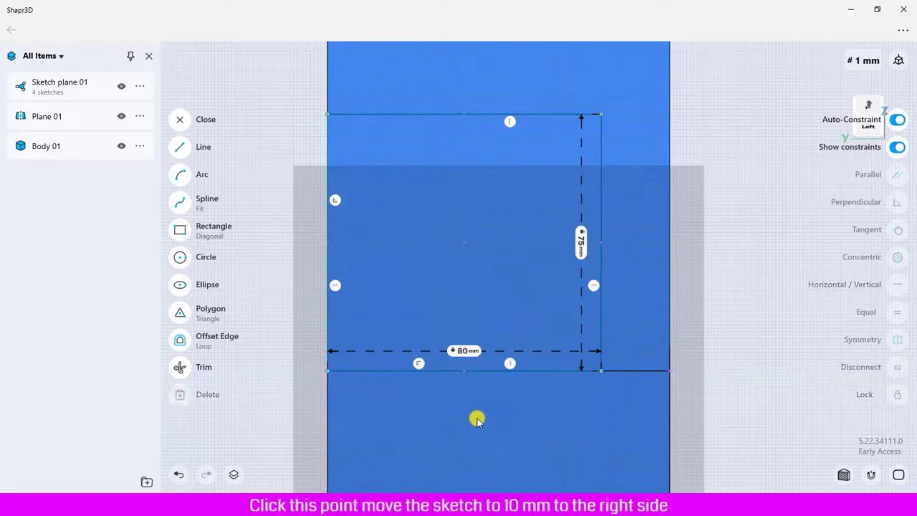
Move the rectangle 10 mm to the right using its bottom-left corner.
left_click(328, 371)
left_click(343, 372)
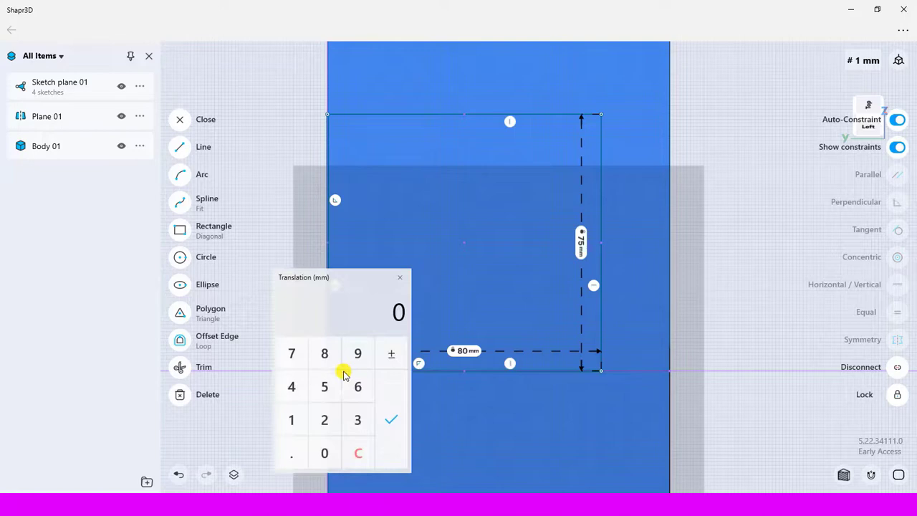
left_click(298, 427)
left_click(326, 452)
left_click(391, 422)
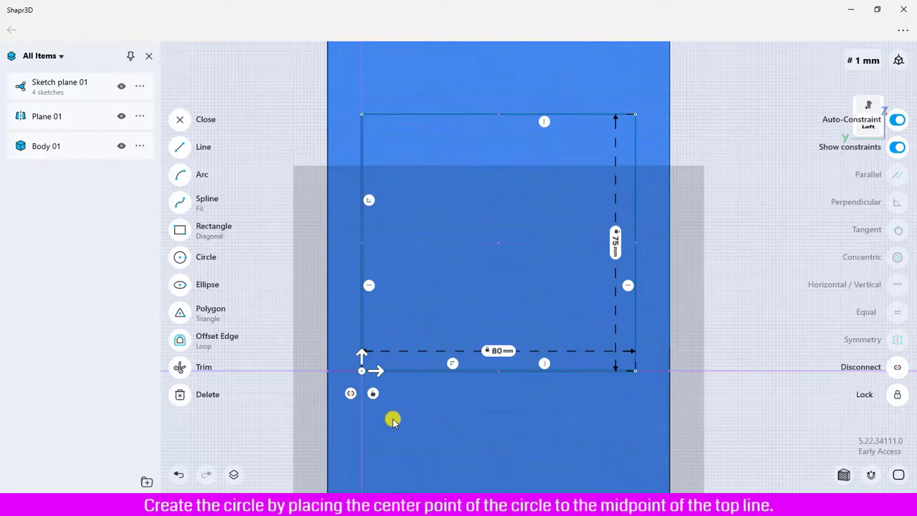
left_click(180, 258)
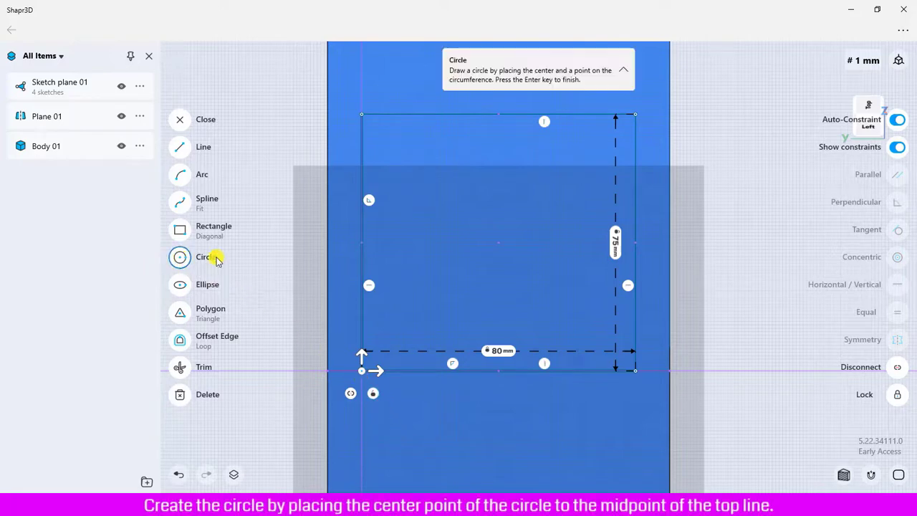
Draw a 40 mm-radius circle on the top edge midpoint and a 30 mm-radius circle there.
left_click(500, 116)
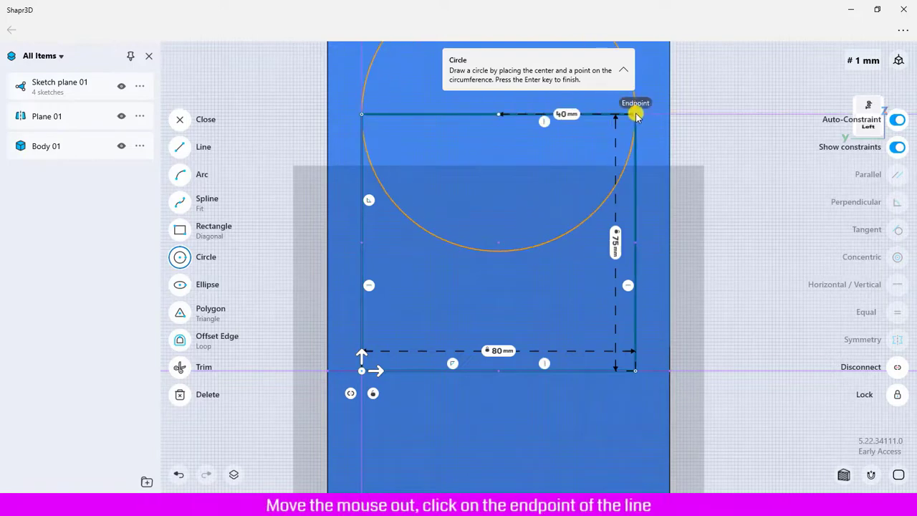
left_click(636, 116)
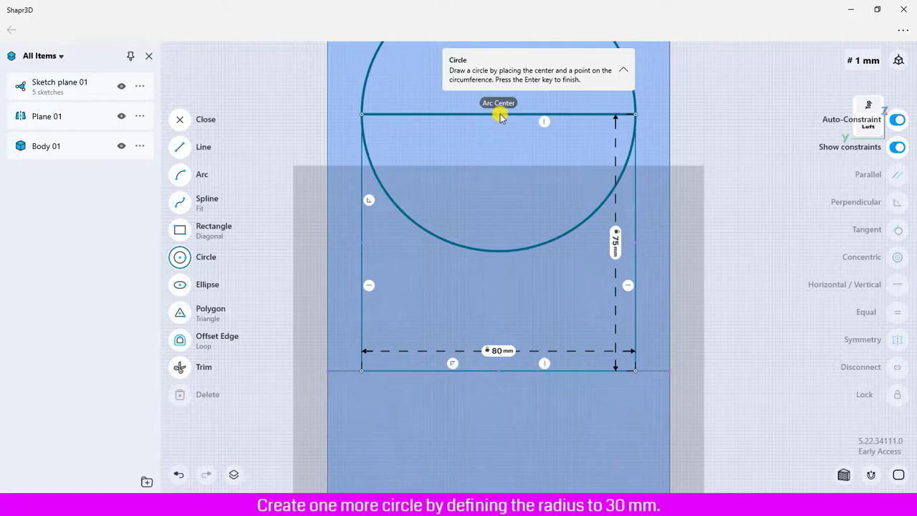
left_click(461, 155)
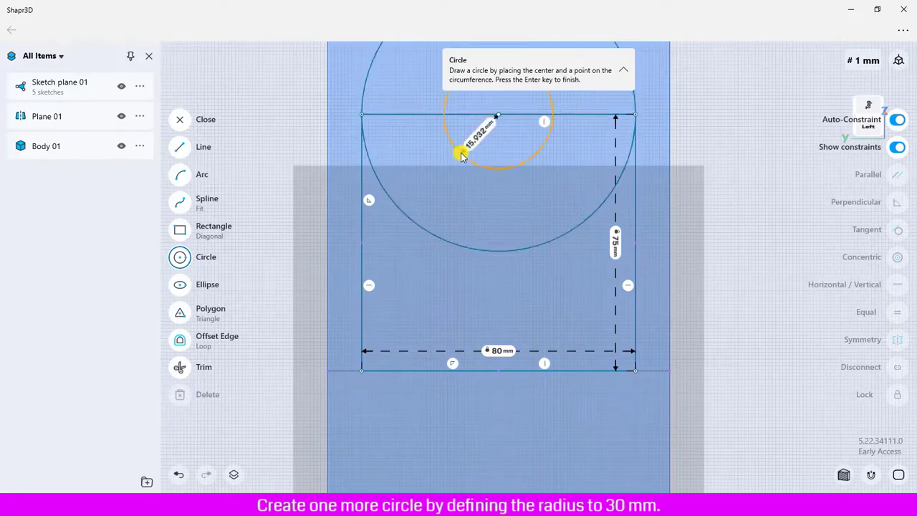
left_click(465, 157)
left_click(536, 117)
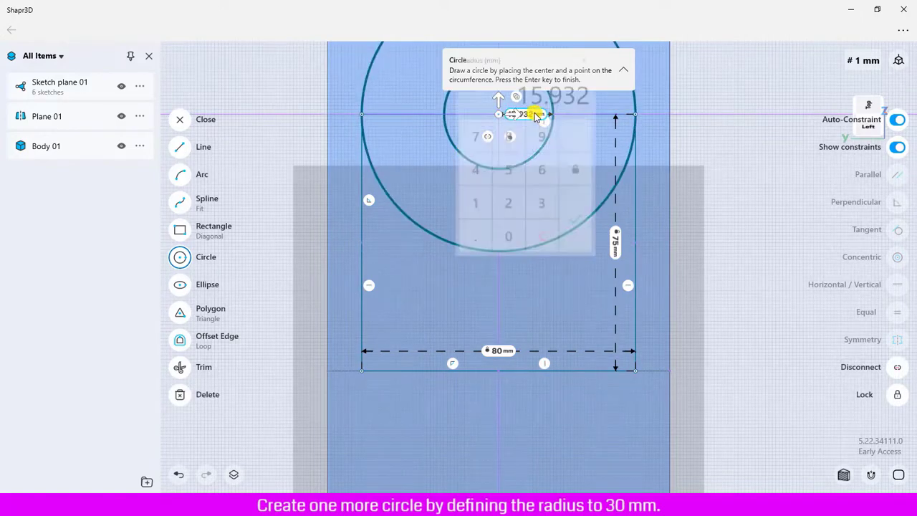
left_click(544, 201)
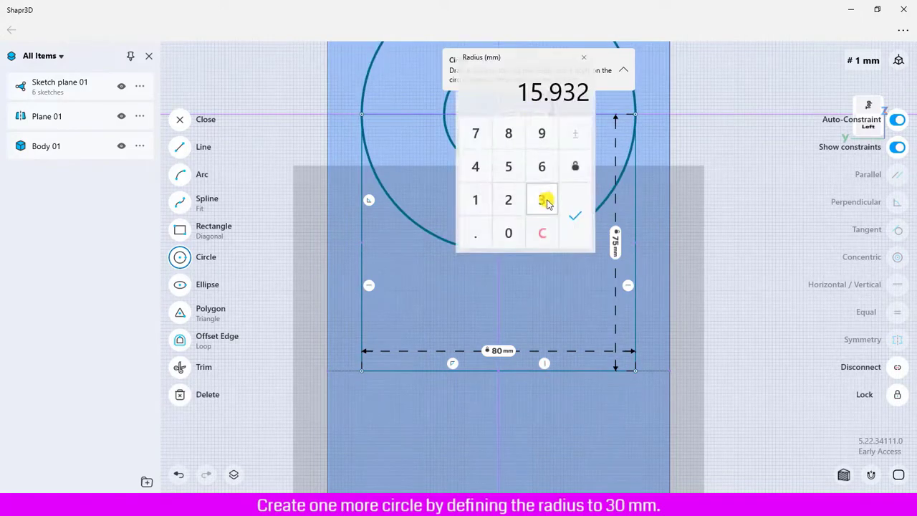
left_click(508, 233)
left_click(575, 214)
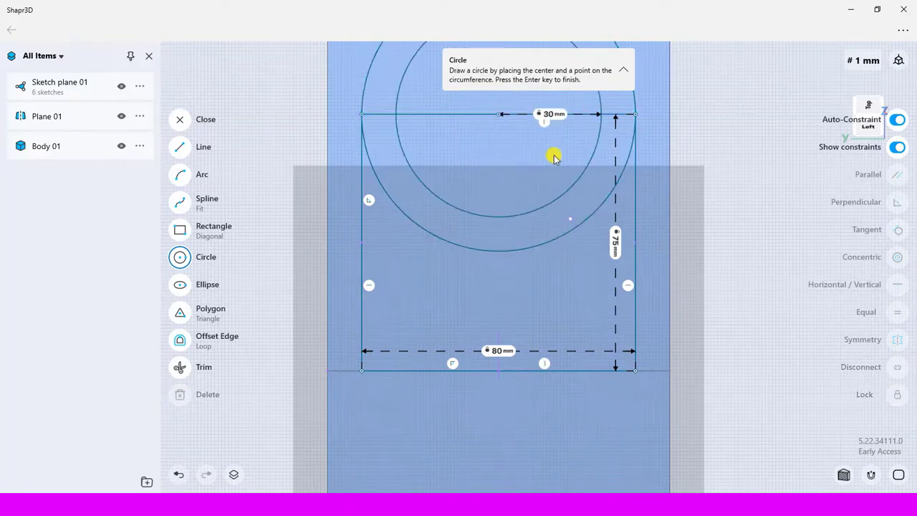
middle_click_drag(554, 158, 533, 218)
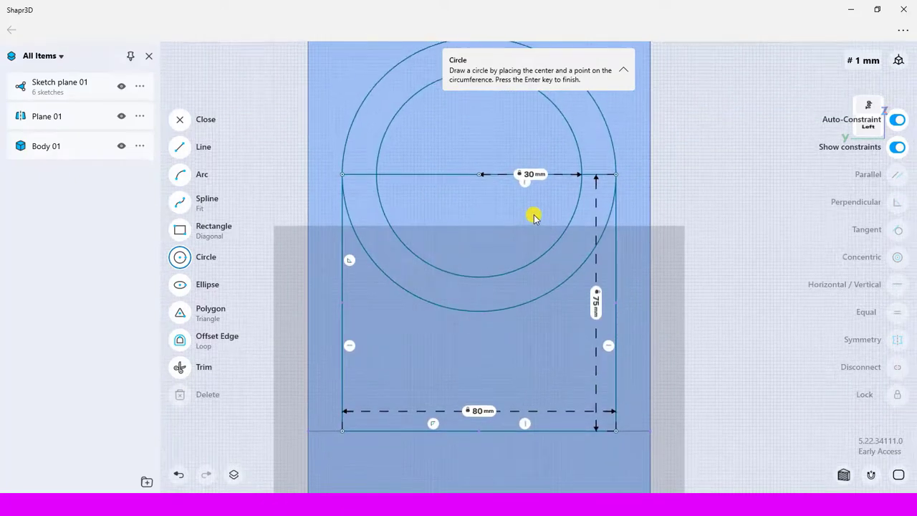
Make the inner and outer circles concentric.
left_click(186, 142)
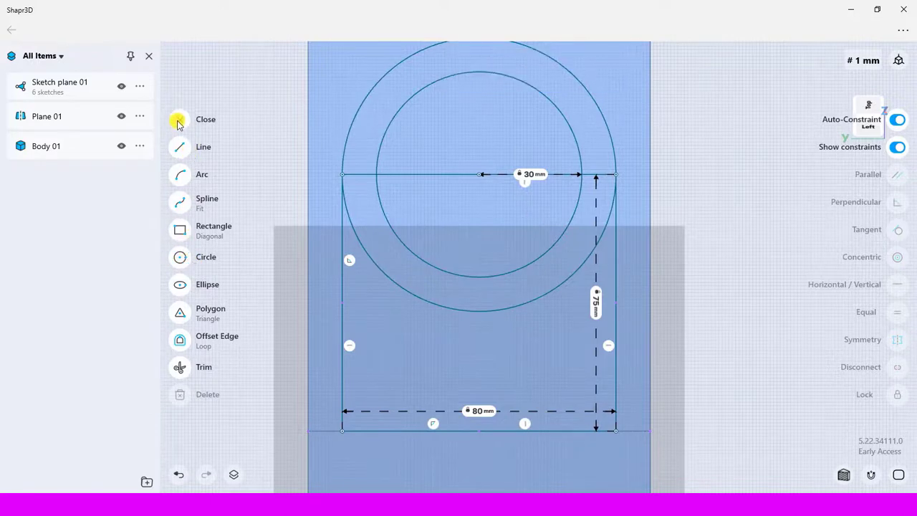
left_click(178, 122)
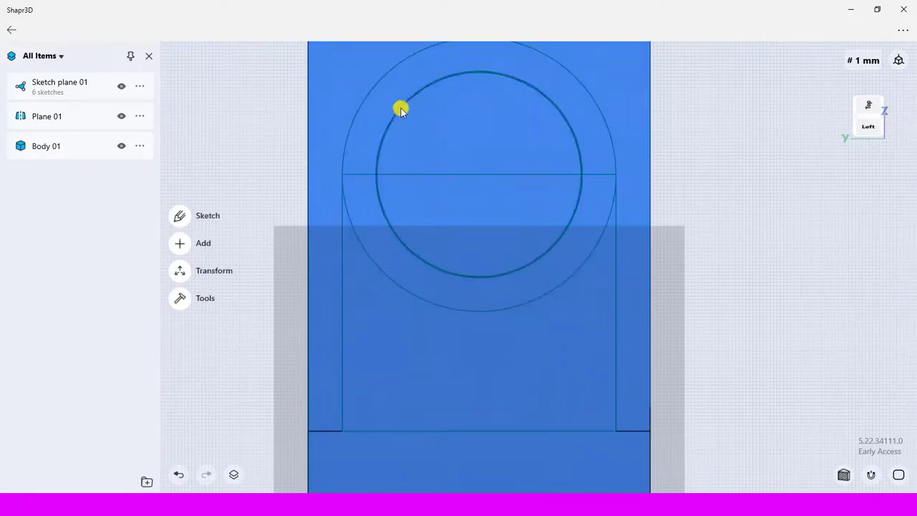
left_click(400, 107)
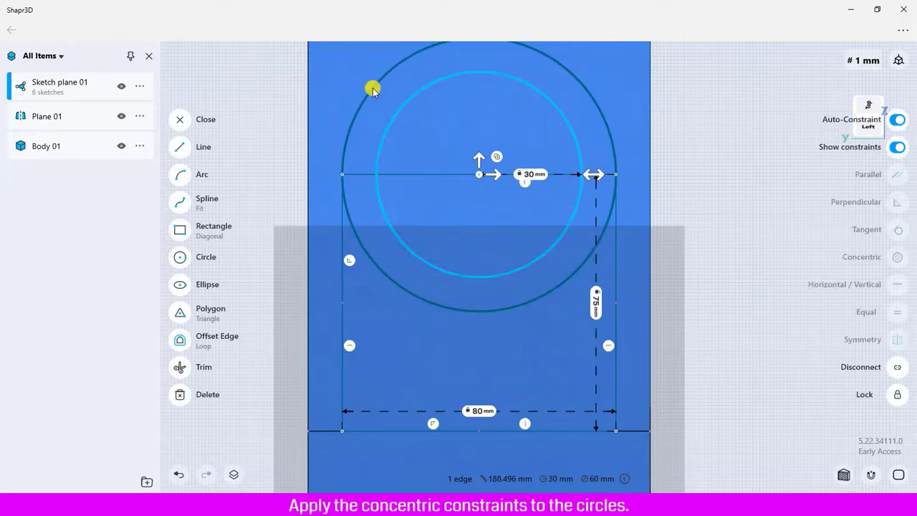
left_click(371, 89)
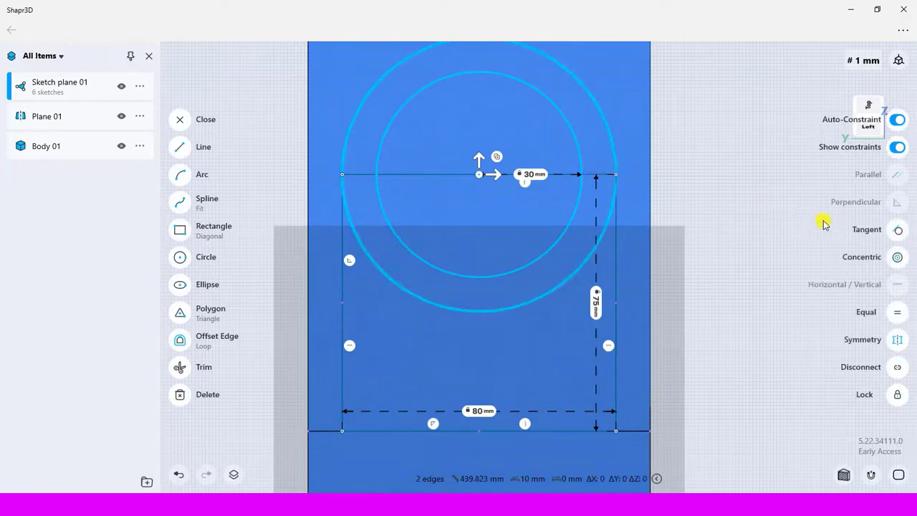
left_click(898, 257)
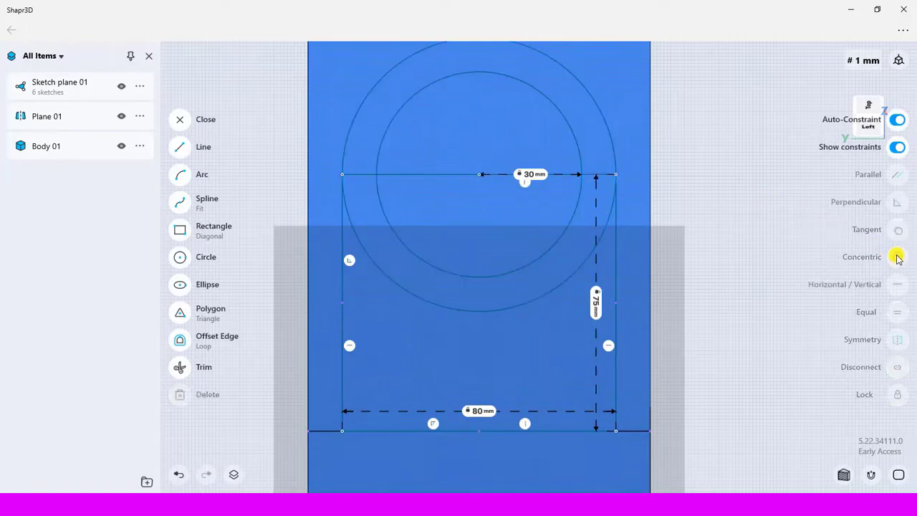
Trim the outer circle's lower arc and the top edge inside the small circle.
left_click(182, 367)
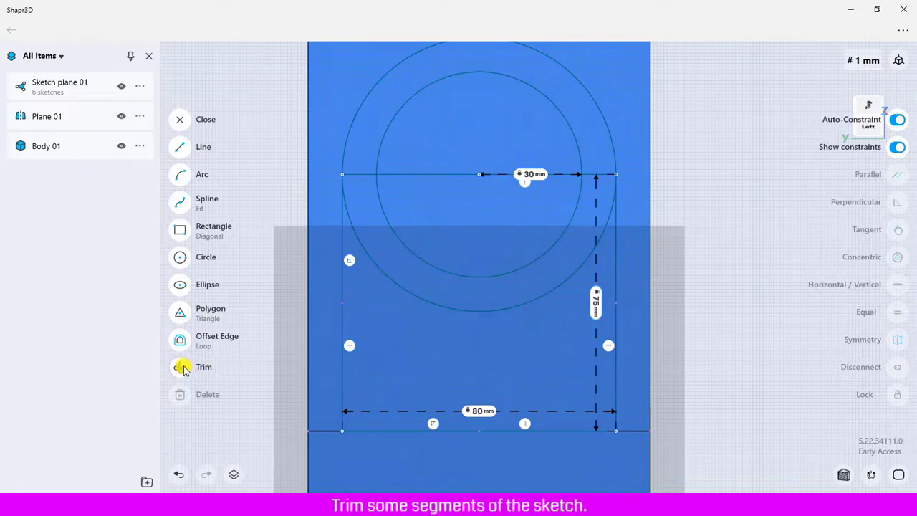
left_click(434, 304)
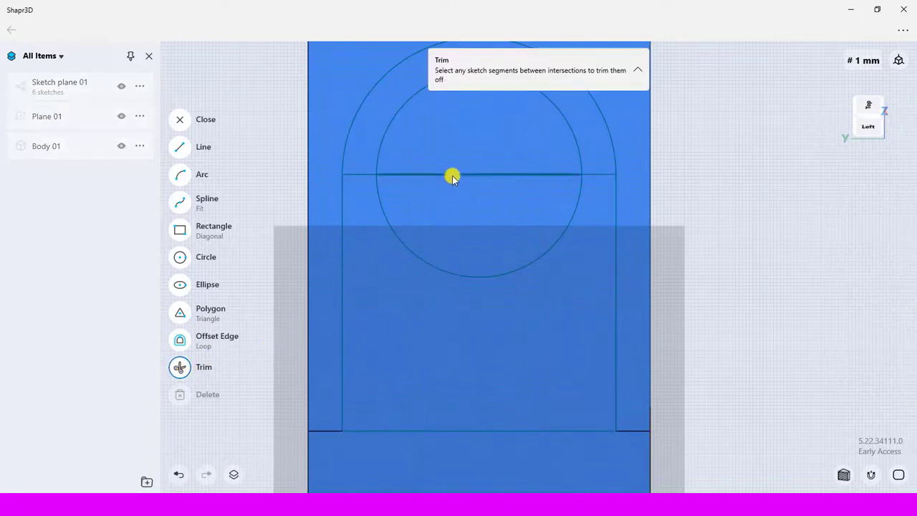
left_click(442, 177)
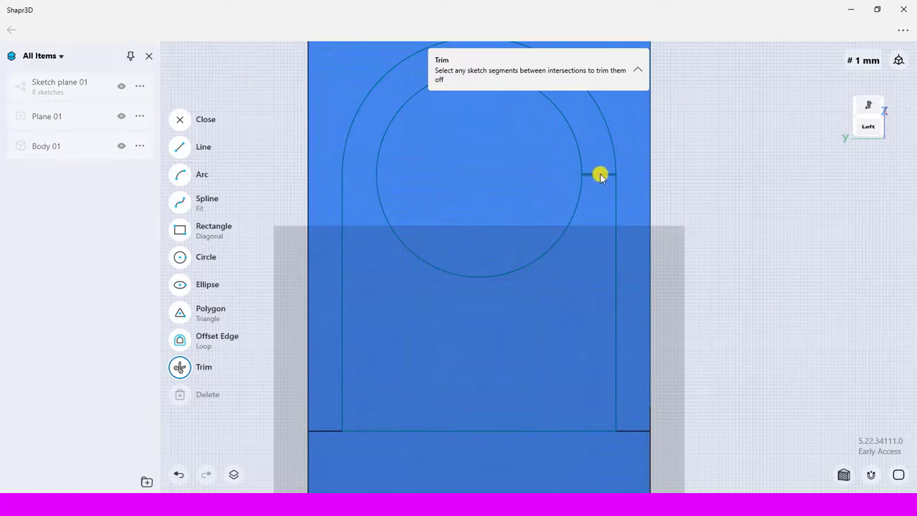
Draw a line across the rectangle between its side edges and make it horizontal.
left_click(180, 147)
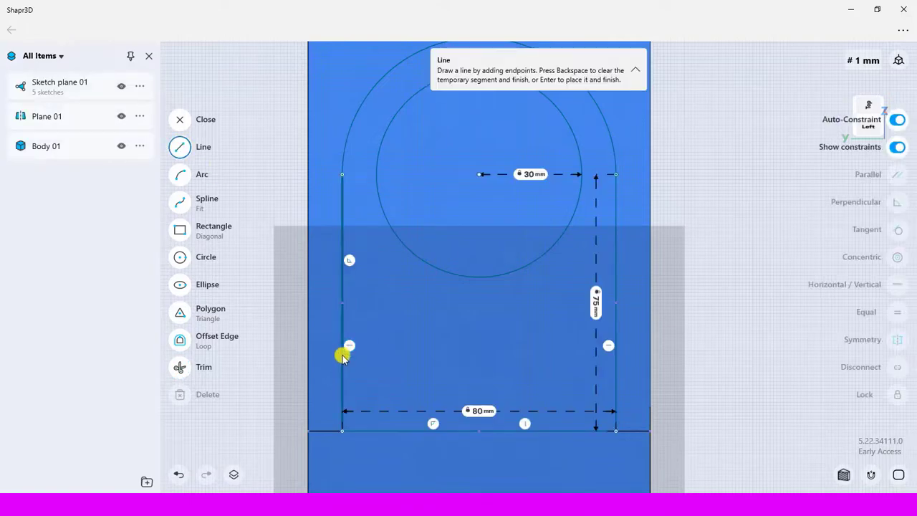
left_click(342, 354)
left_click(615, 363)
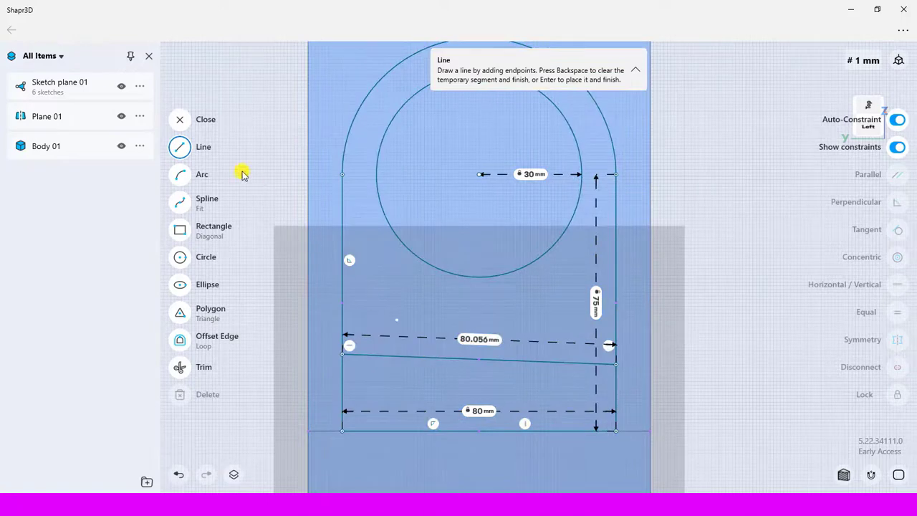
left_click(181, 149)
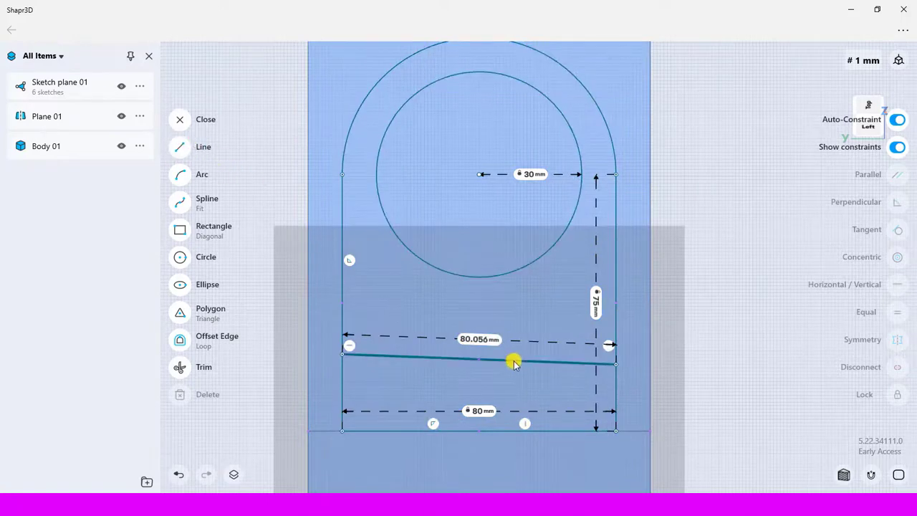
left_click(543, 358)
left_click(897, 285)
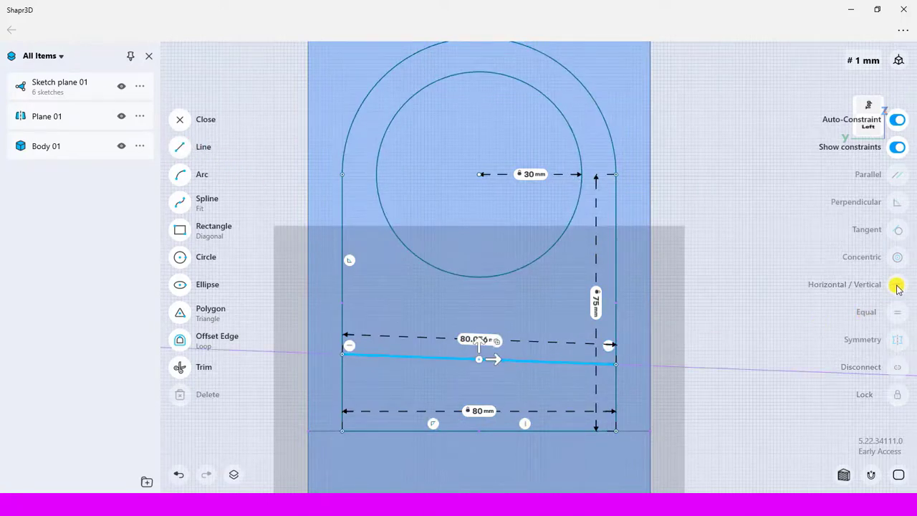
Set the distance between the bottom edge and the new line to 25 mm.
left_click(538, 430)
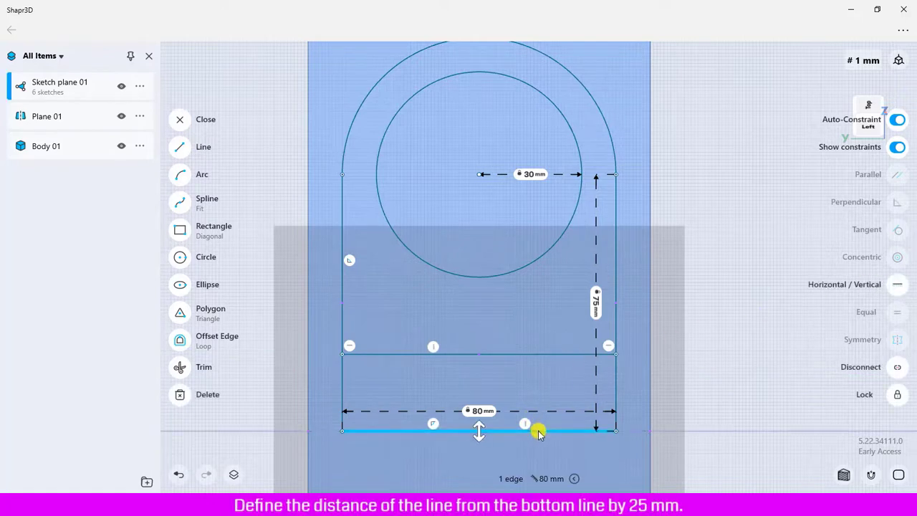
left_click(544, 355)
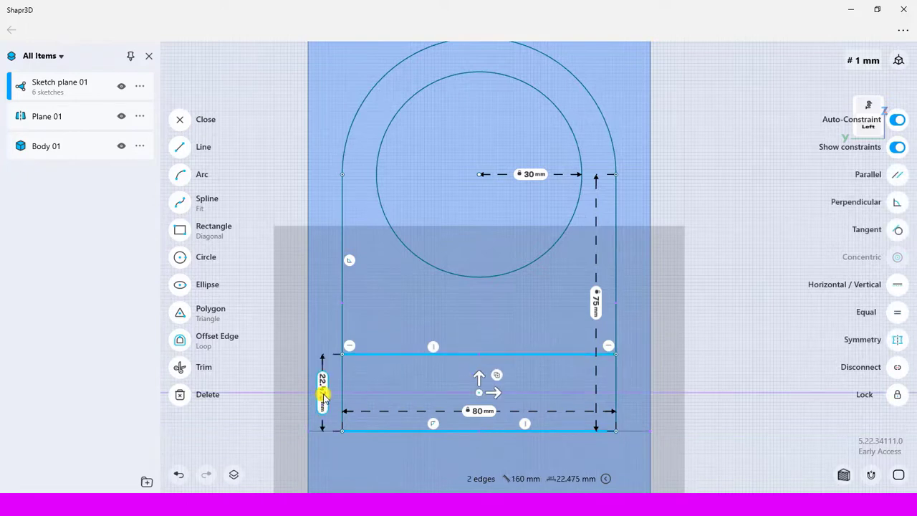
left_click(322, 396)
left_click(305, 433)
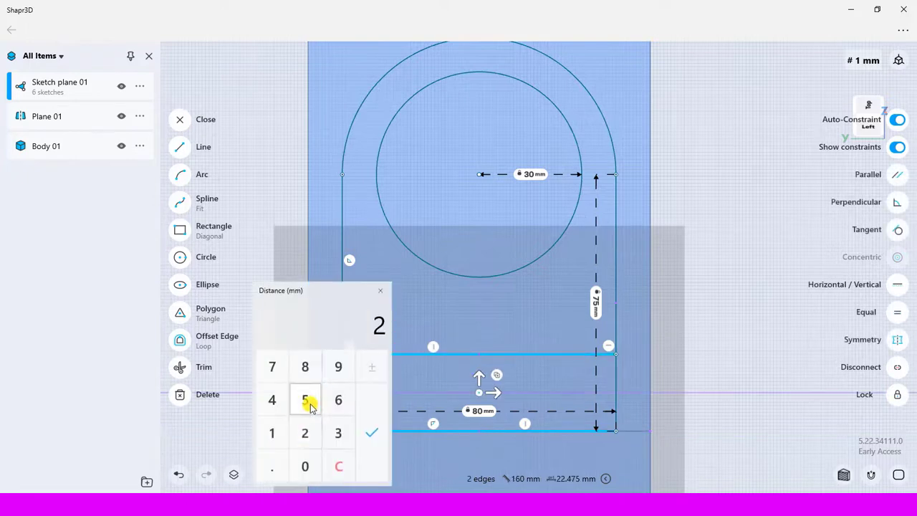
left_click(305, 400)
left_click(372, 432)
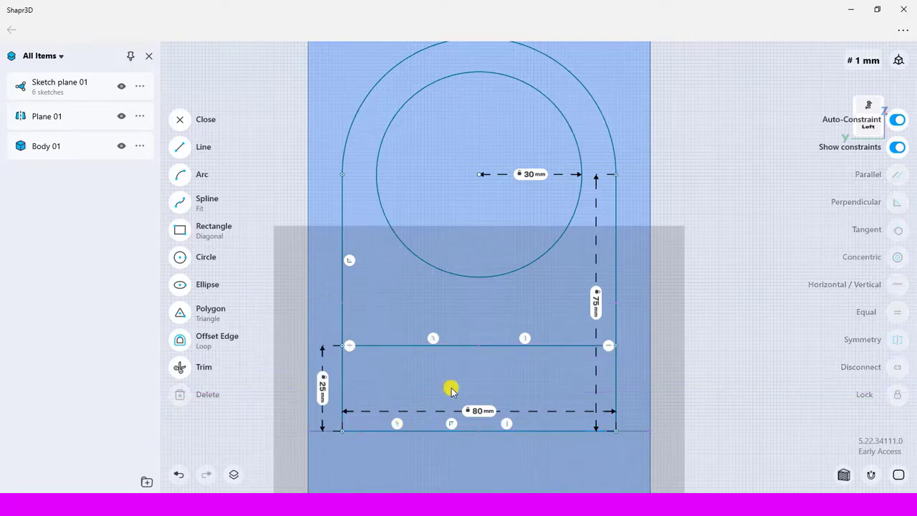
Copy the 25 mm line 15 mm higher, exit the sketch and deselect all.
left_click(500, 347)
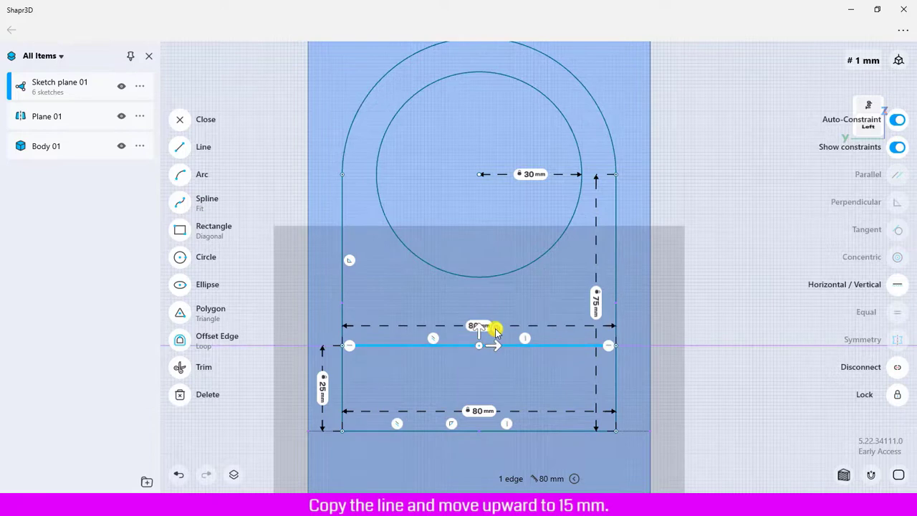
key("ctrl")
left_click(478, 331)
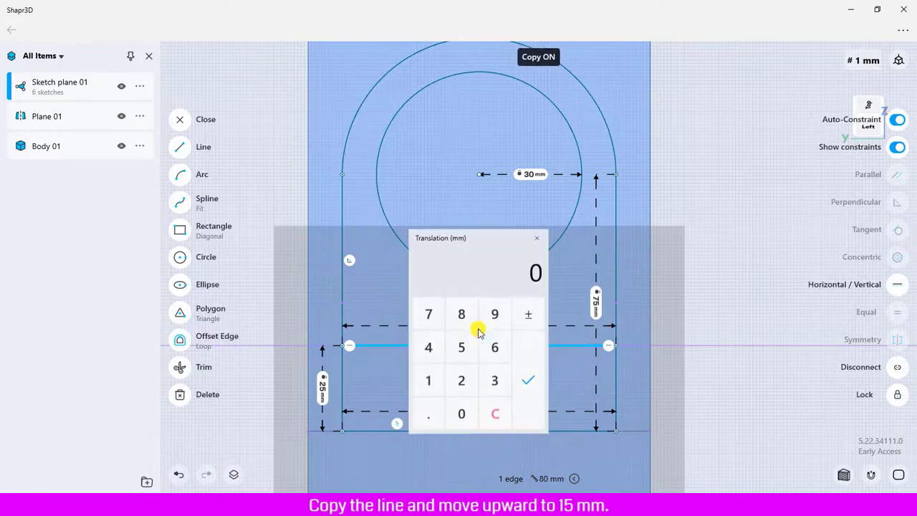
left_click(428, 380)
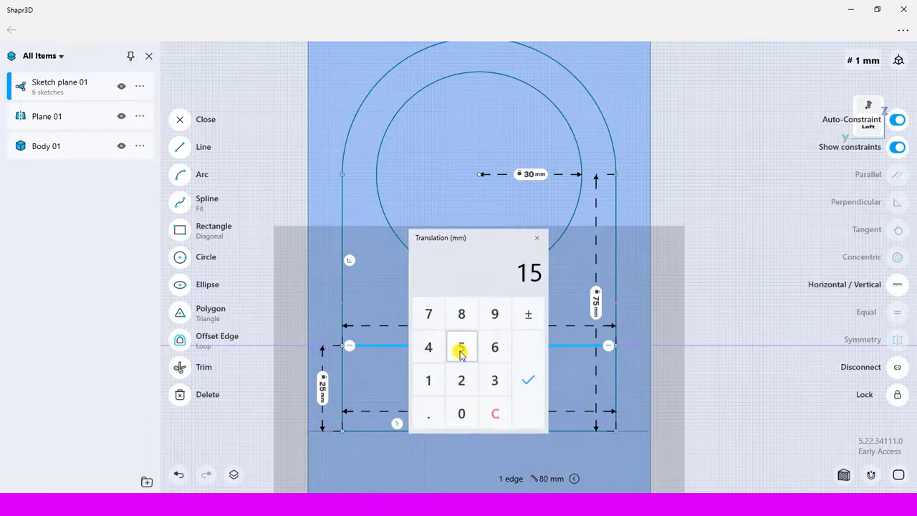
left_click(529, 380)
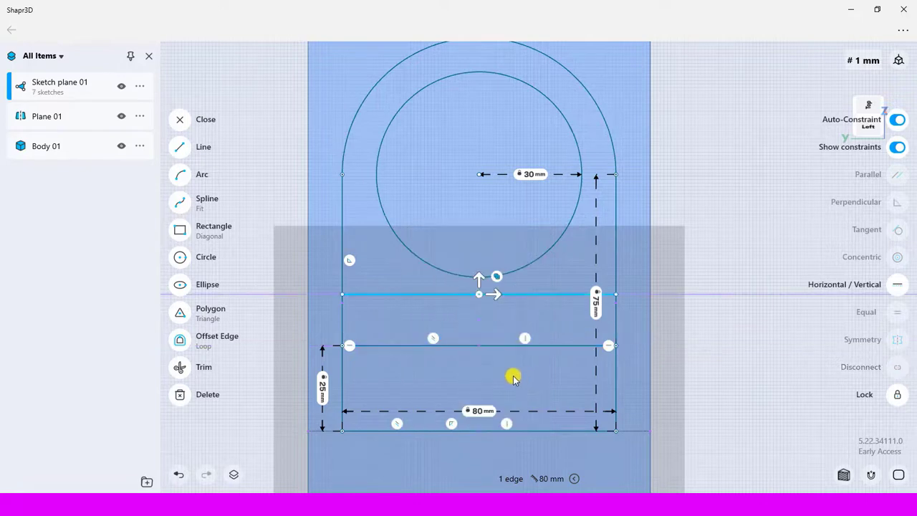
left_click(179, 121)
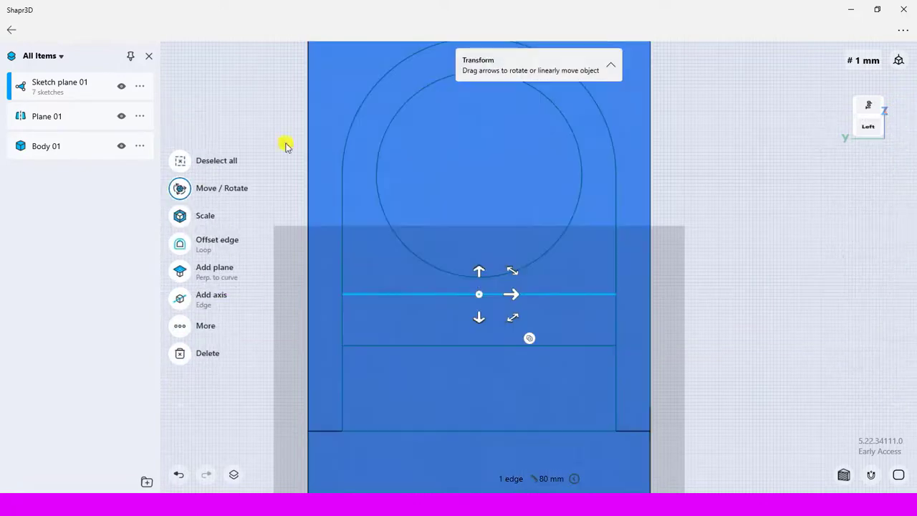
left_click(755, 208)
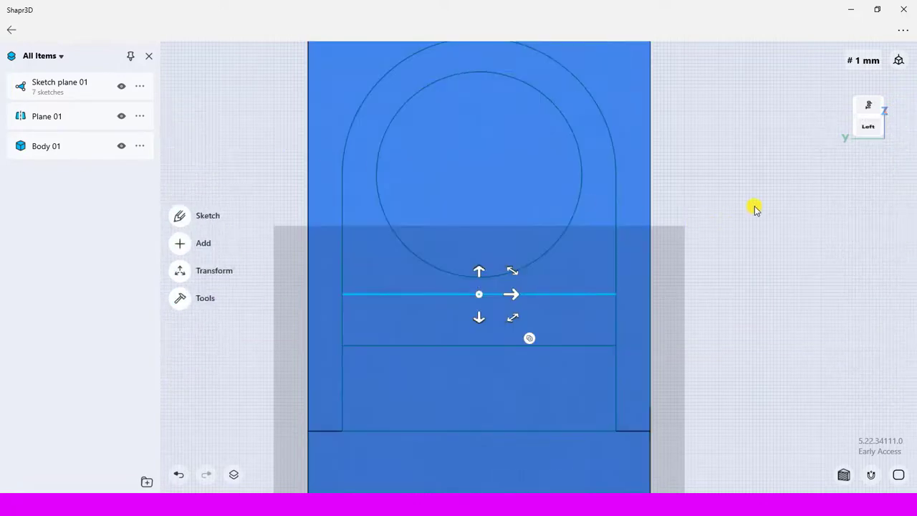
Return to the default isometric view, orbited to show the angled sketch from above.
left_click(899, 60)
left_click(824, 113)
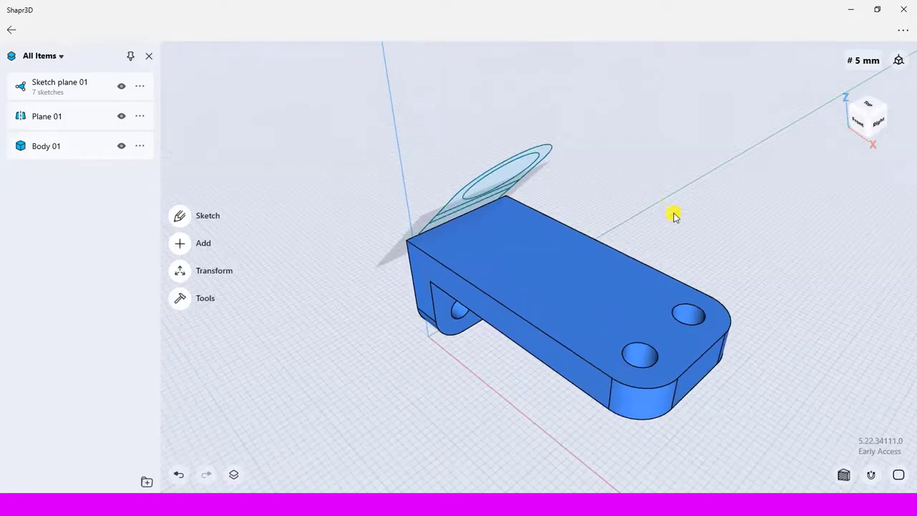
mouse_move(705, 175)
right_mouse_down()
mouse_move(721, 188)
mouse_move(727, 174)
mouse_move(733, 179)
right_mouse_up()
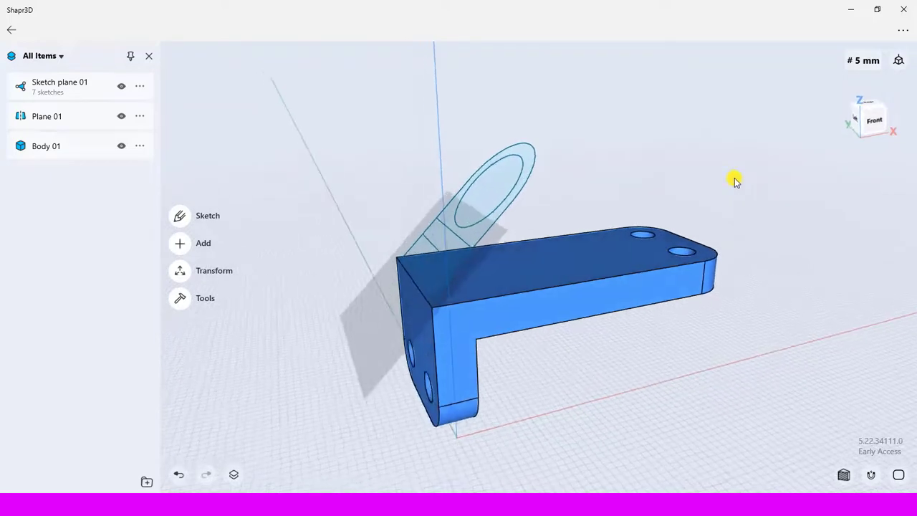
left_click(489, 188)
left_click(200, 187)
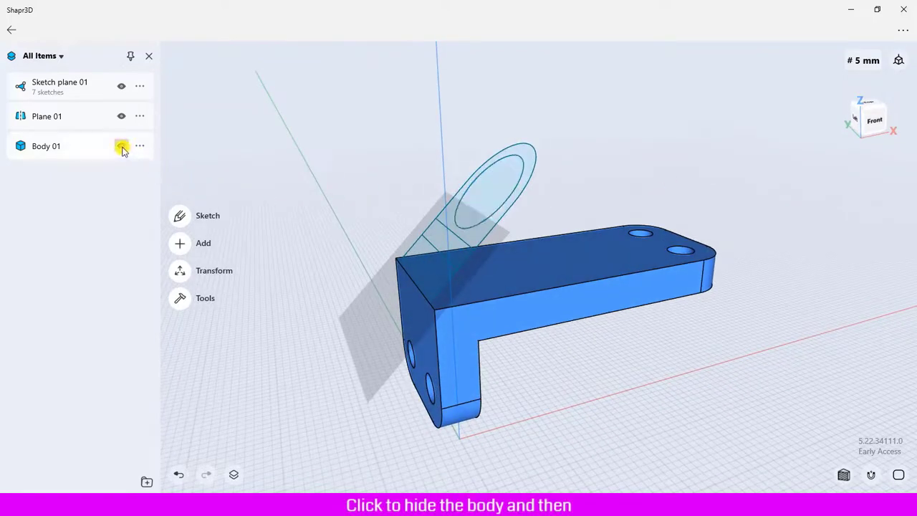
Hide Body 01 and select the square, rectangular, oval ring and ellipse sketch faces.
left_click(122, 148)
scroll(437, 261, "up", 3)
left_click(427, 285)
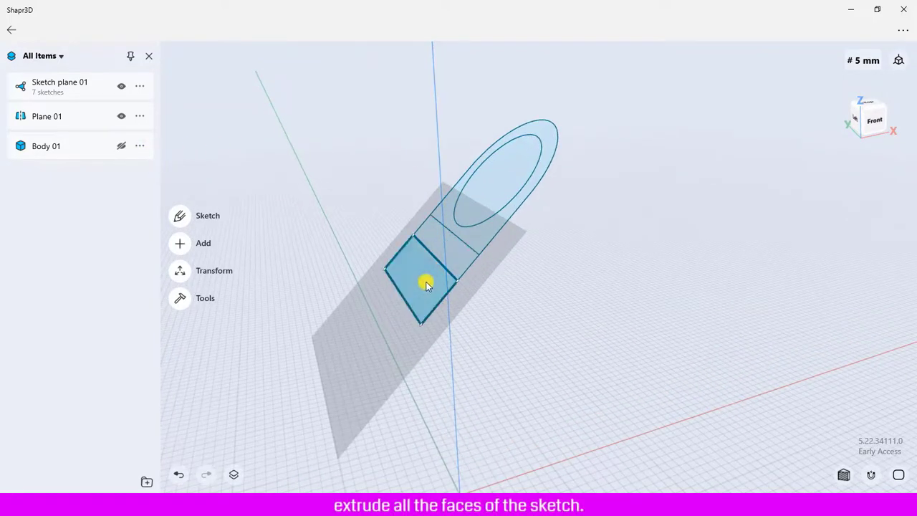
left_click(426, 285)
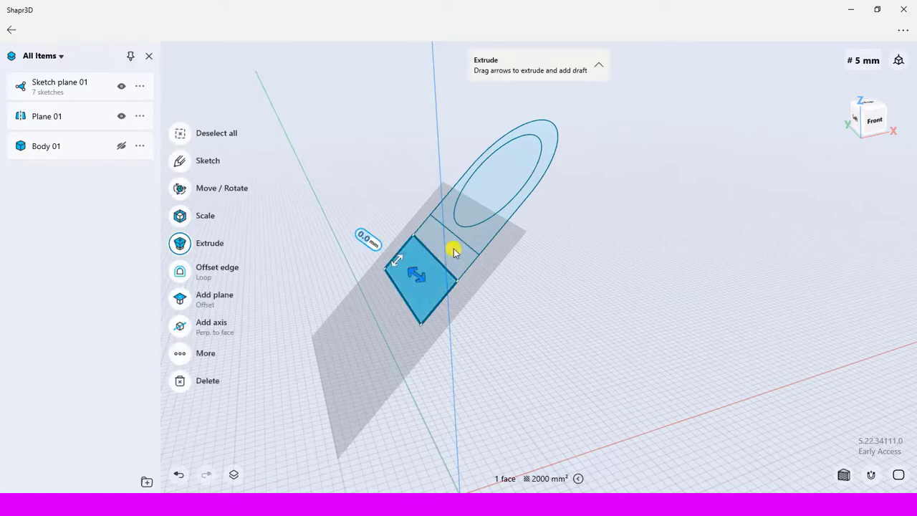
left_click(479, 236)
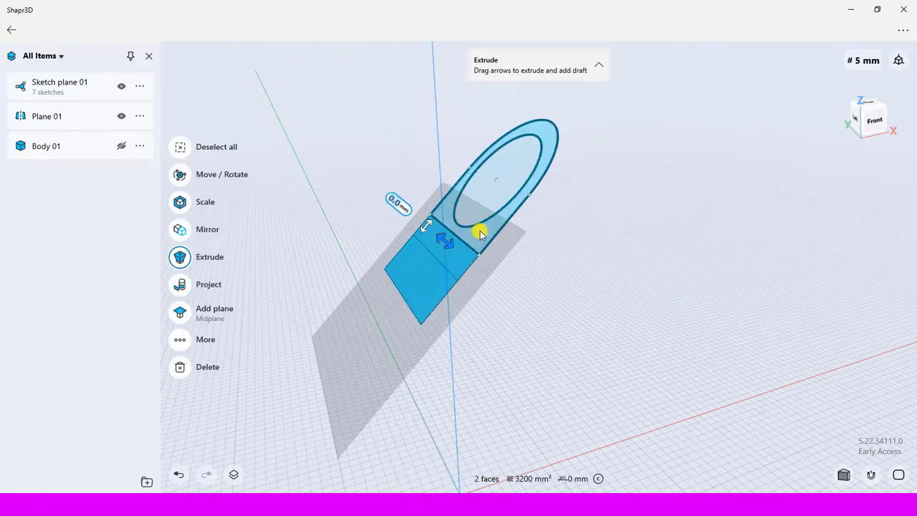
left_click(486, 187)
left_click(486, 186)
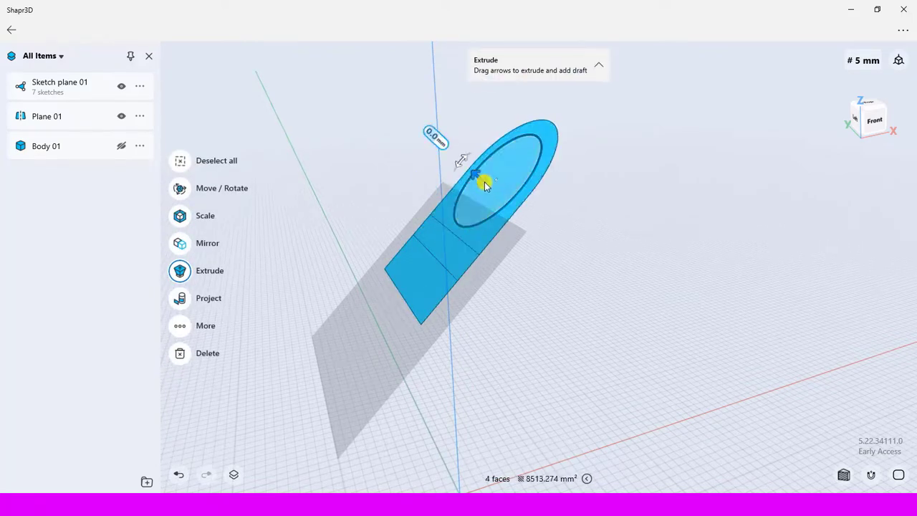
Extrude the selected faces into Body 02 and offset its face out to 108 mm.
left_click_drag(473, 176, 553, 229)
left_click(874, 122)
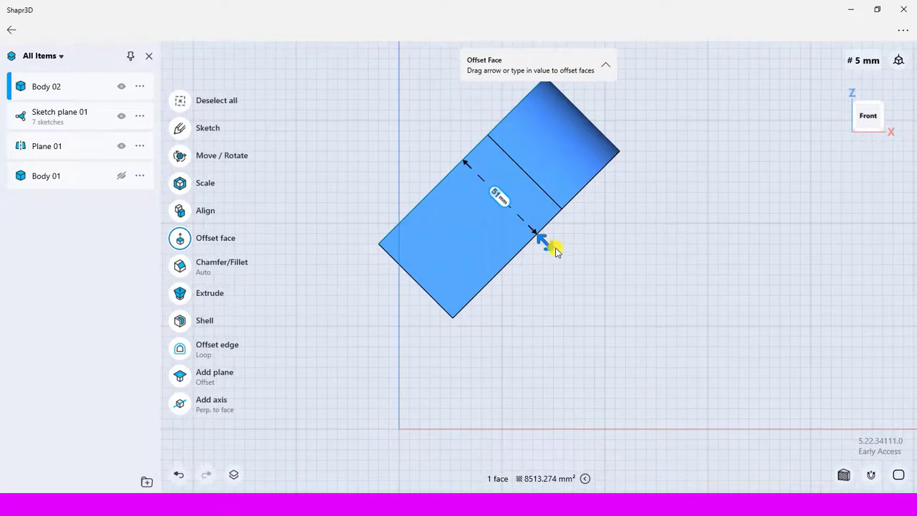
left_click_drag(552, 249, 625, 343)
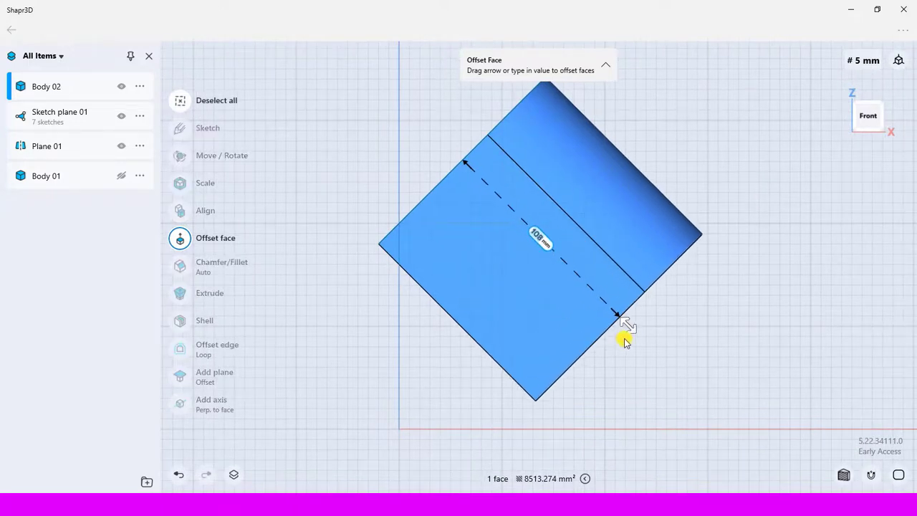
left_click(722, 159)
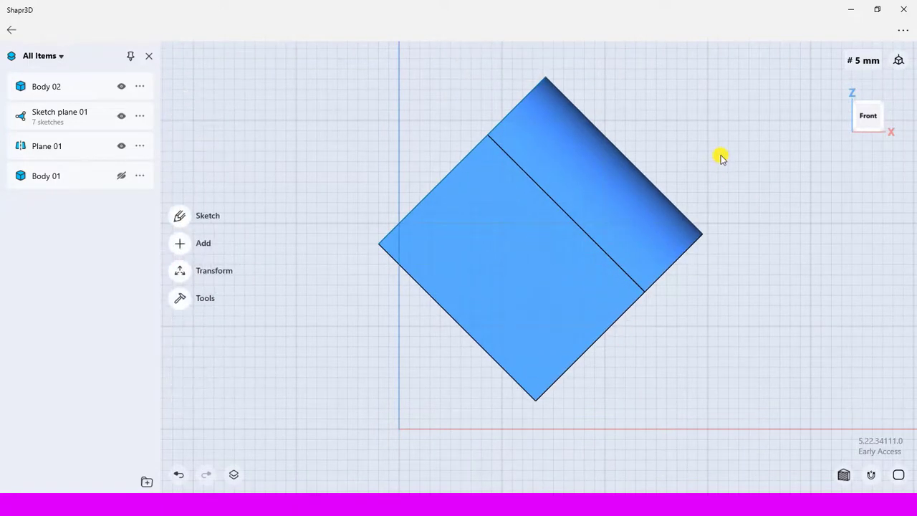
Move Body 01 up the Items list, make it visible again, and select it.
left_click(56, 179)
mouse_move(55, 177)
left_mouse_down()
mouse_move(49, 96)
mouse_move(55, 112)
left_mouse_up()
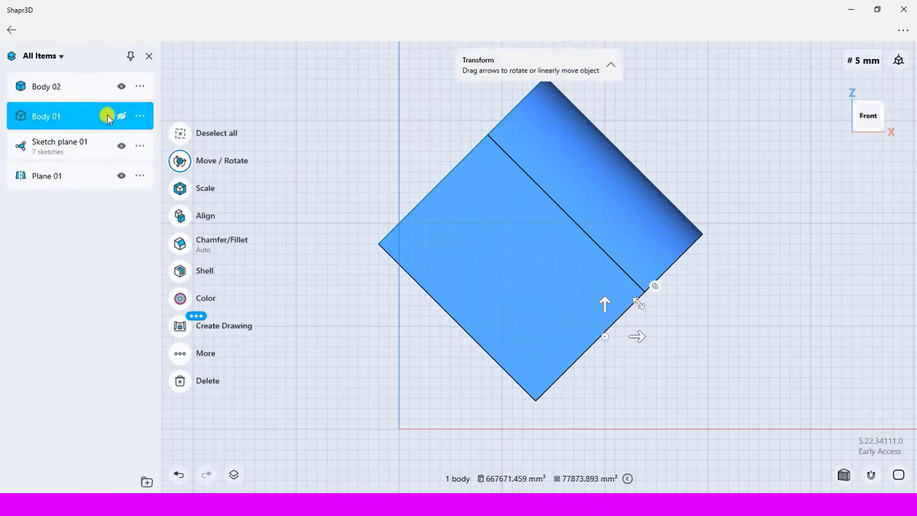
left_click(120, 115)
left_click(316, 136)
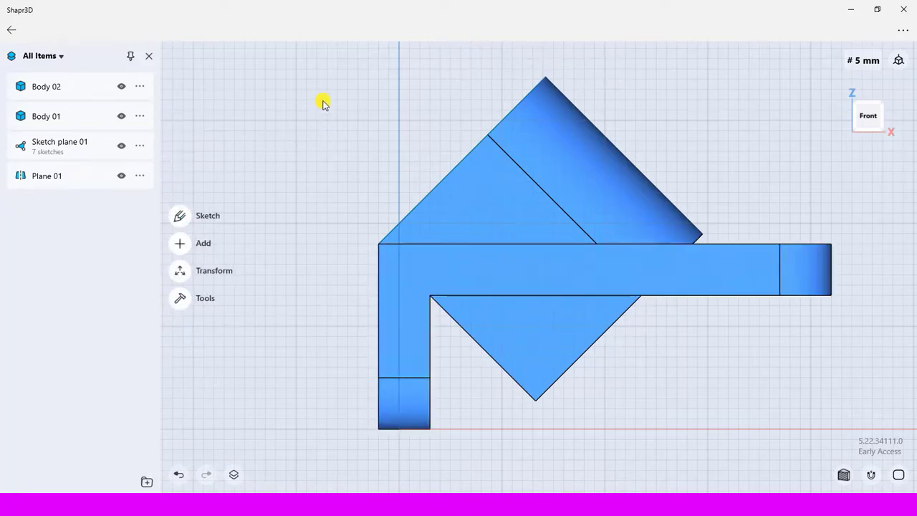
mouse_move(323, 100)
right_mouse_down()
mouse_move(399, 127)
mouse_move(381, 137)
mouse_move(328, 102)
mouse_move(337, 90)
mouse_move(369, 133)
mouse_move(283, 135)
right_mouse_up()
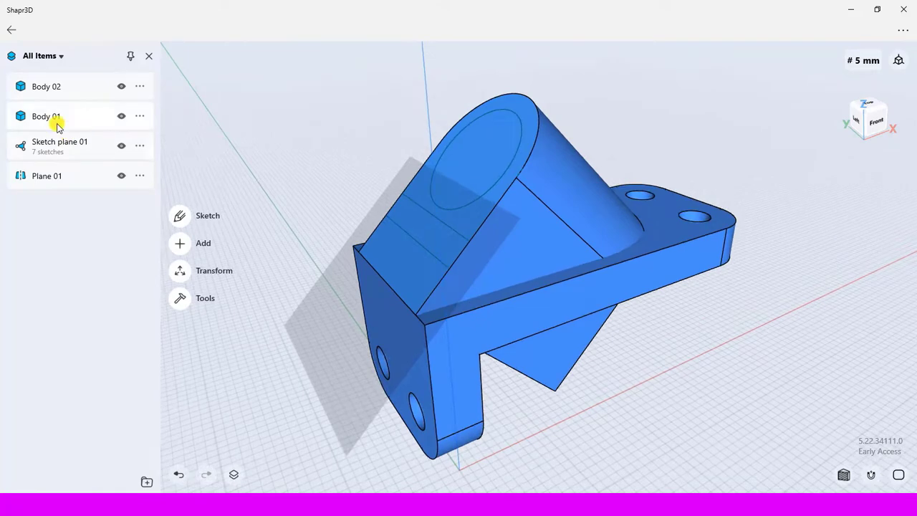
left_click(57, 123)
Subtract the bracket Body 01 from the cone Body 02, keeping all original bodies.
left_click(55, 88)
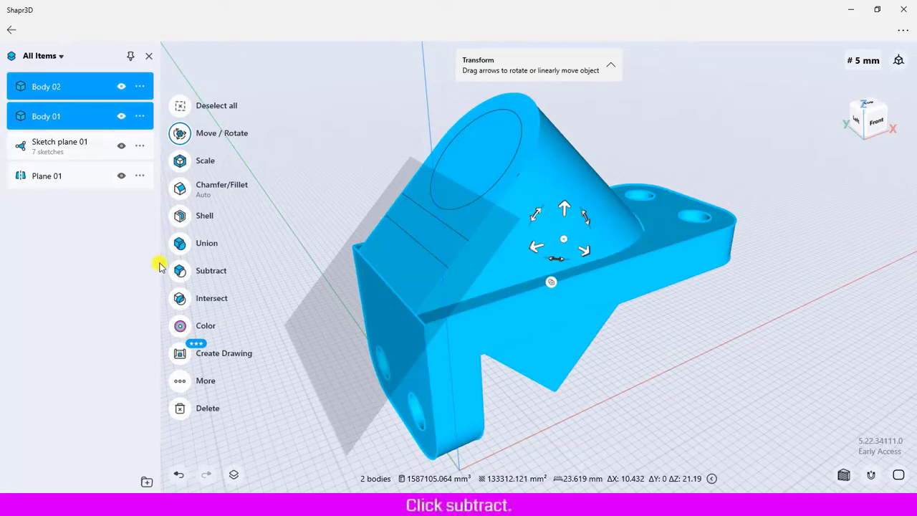
left_click(180, 271)
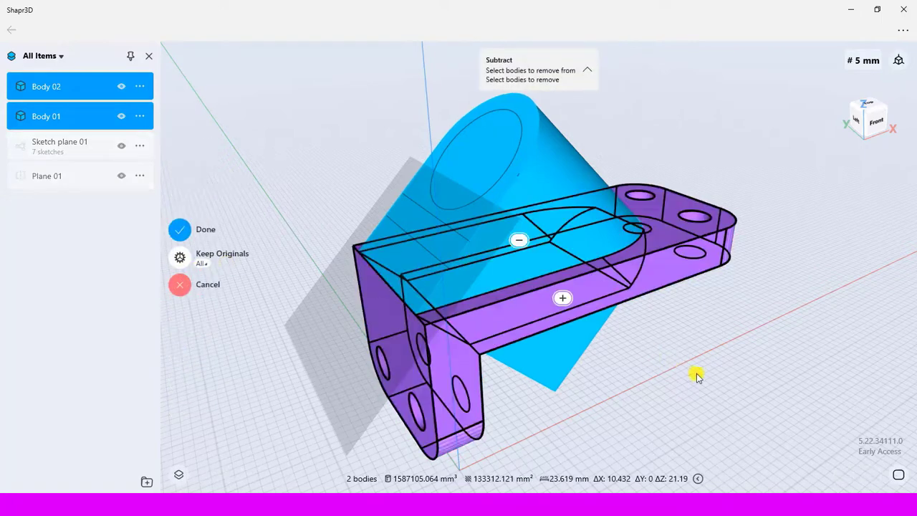
right_click_drag(696, 375, 676, 367)
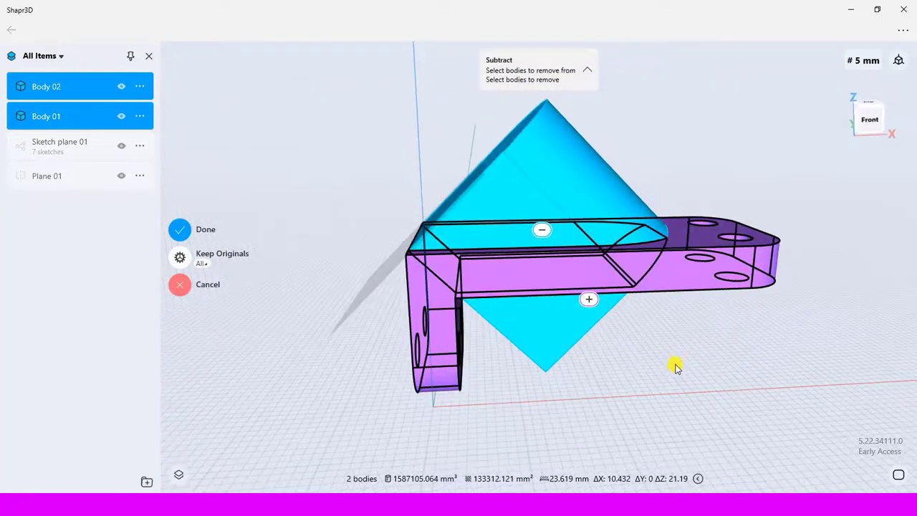
left_click(541, 174)
left_click(678, 272)
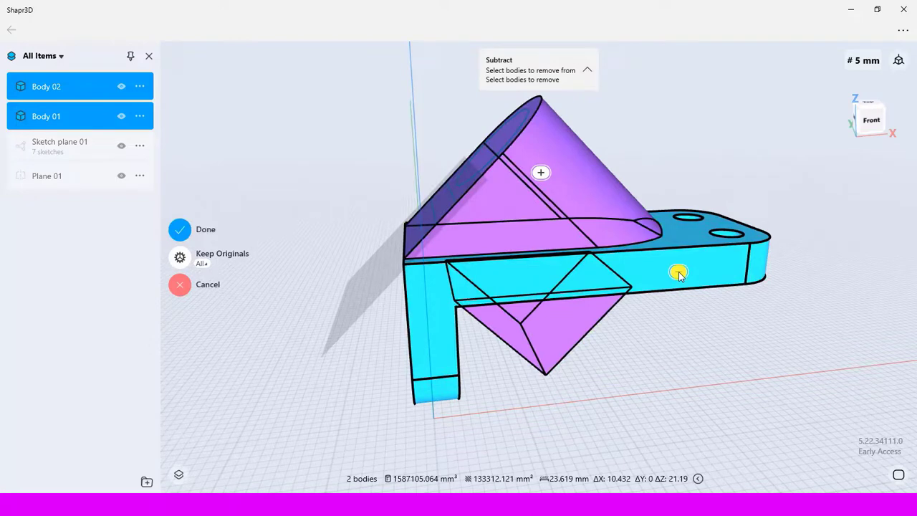
left_click(201, 263)
left_click(266, 236)
left_click(181, 231)
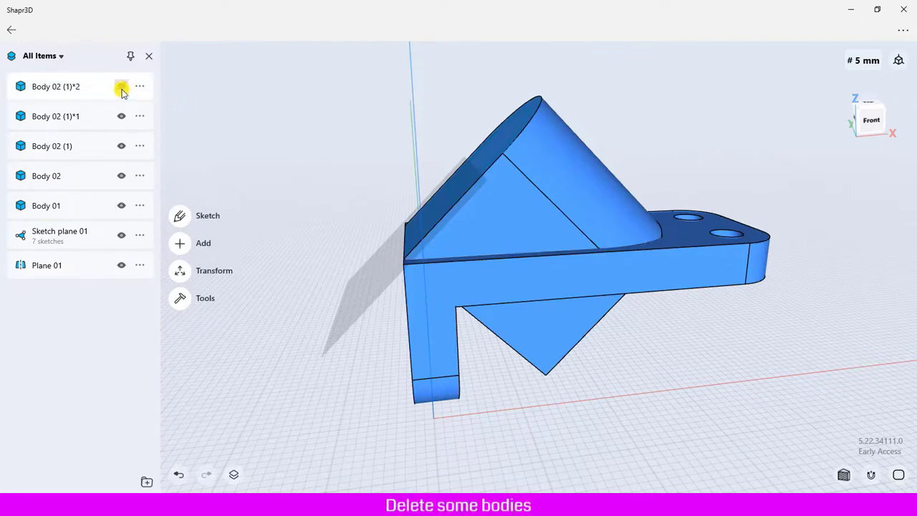
Delete the sliver Body 02 (1)*1 and the original cone Body 02.
left_click(57, 92)
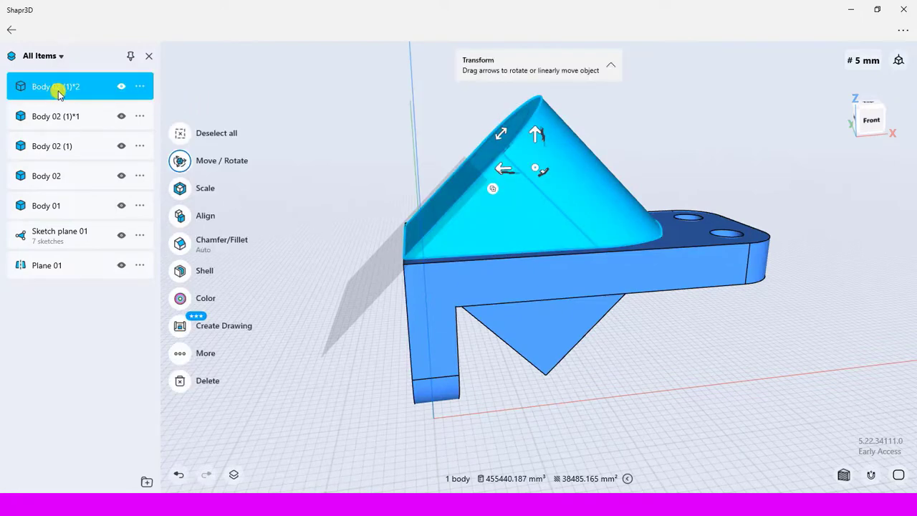
left_click(53, 118)
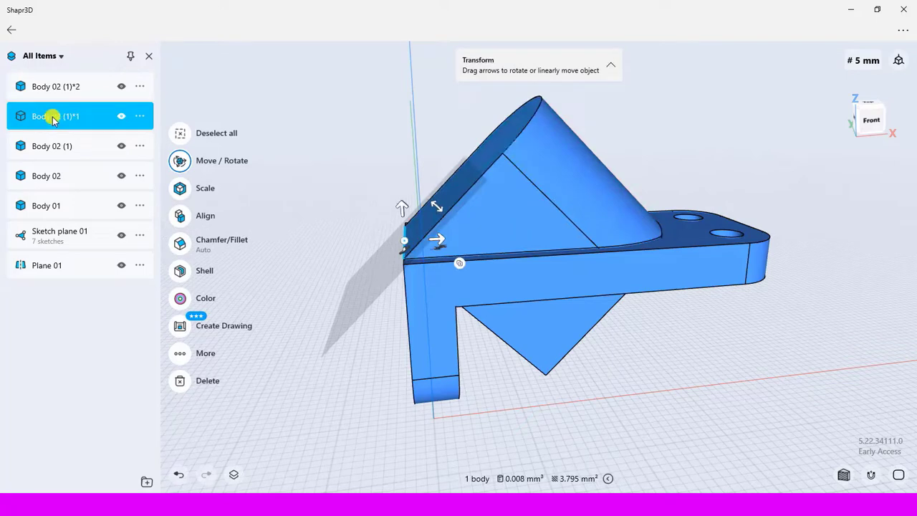
left_click(140, 116)
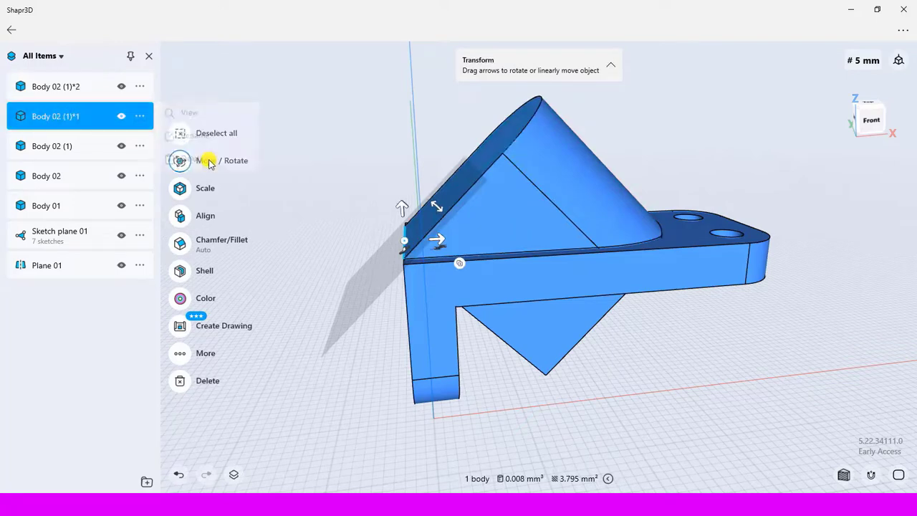
left_click(57, 145)
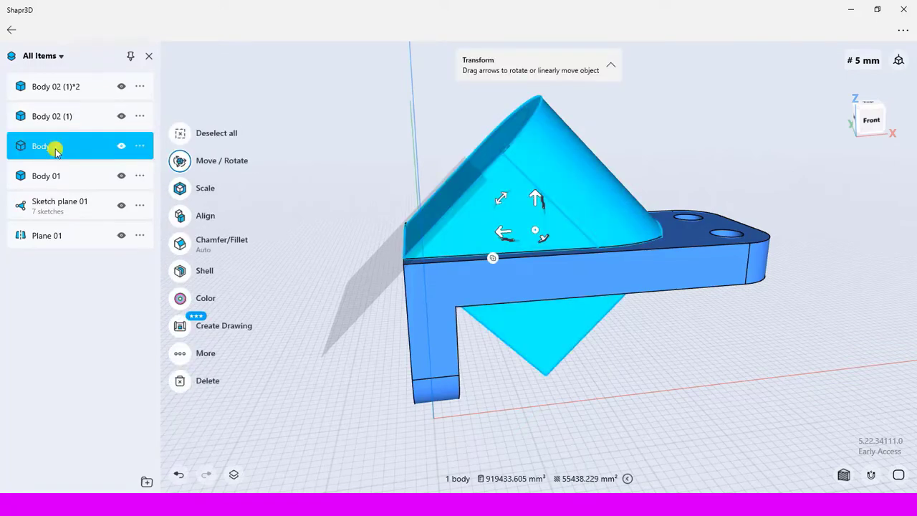
left_click(147, 148)
left_click(189, 188)
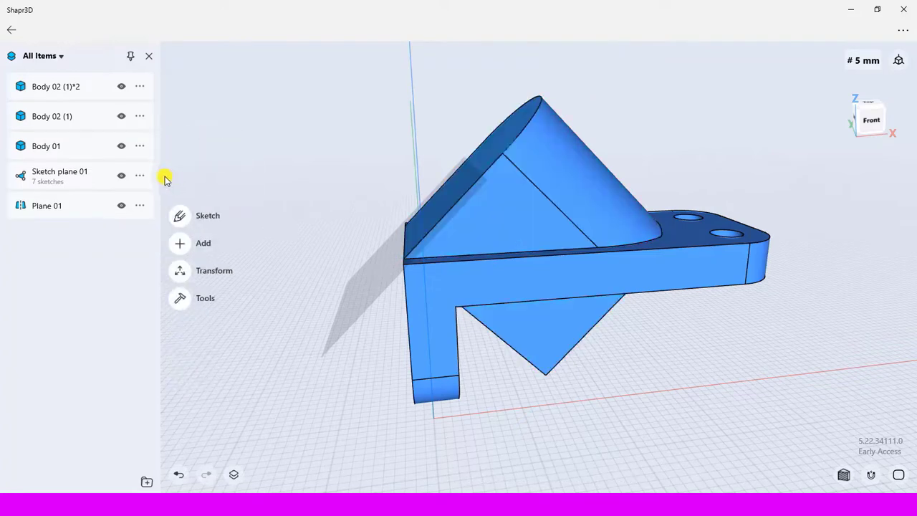
Delete the triangle piece Body 02 (1) below the base and select Body 01.
left_click(74, 148)
left_click(60, 121)
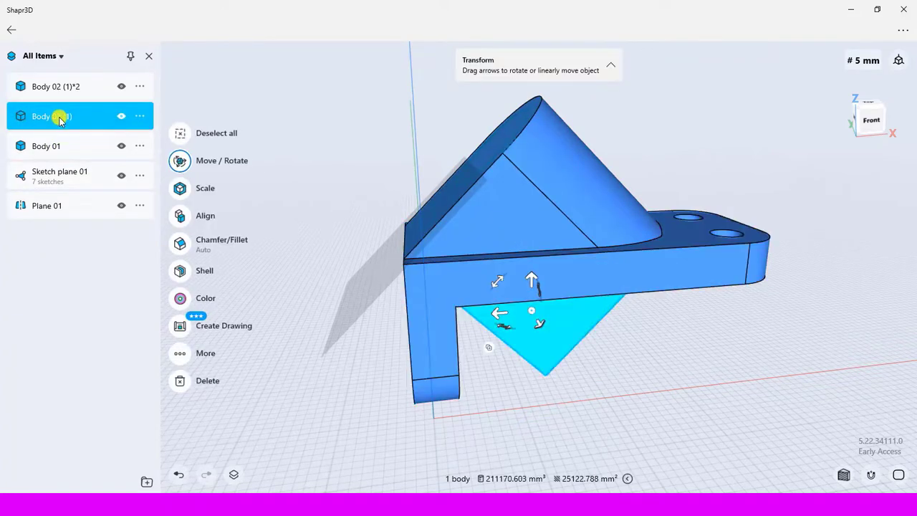
left_click(142, 117)
left_click(182, 155)
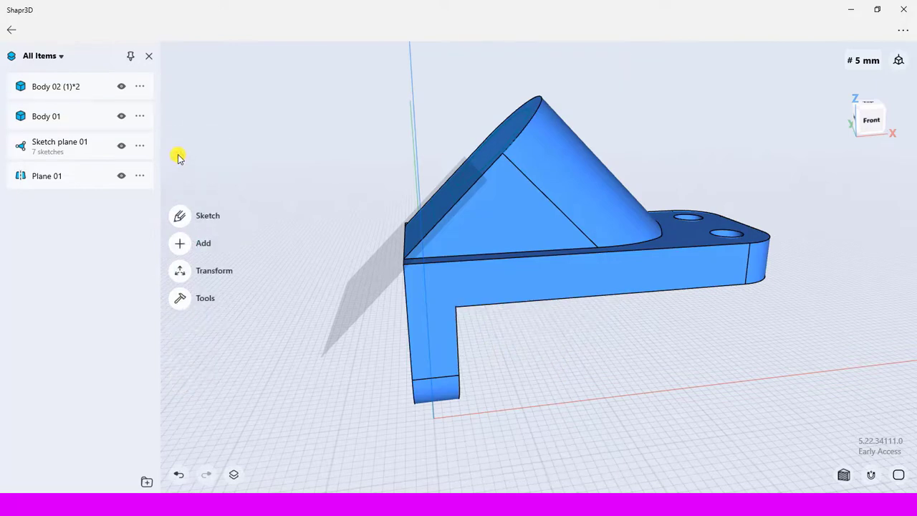
left_click(45, 116)
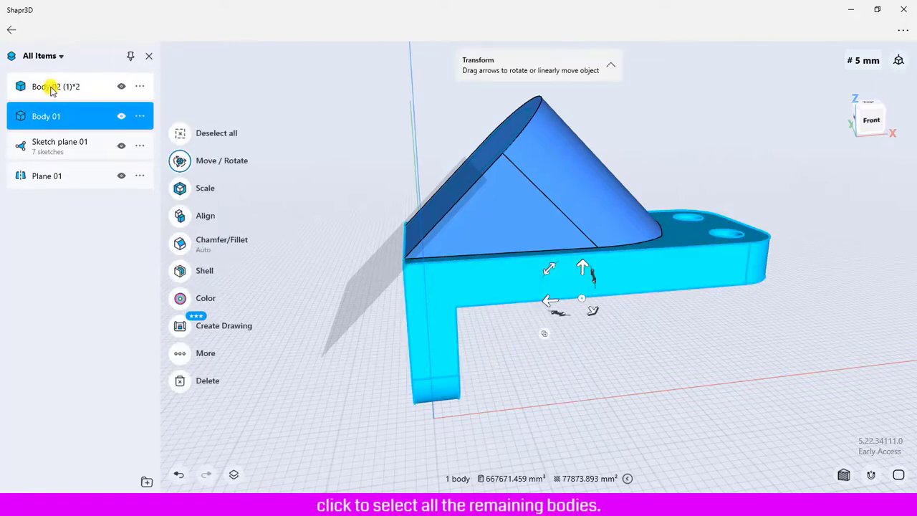
Union Body 01 with the trimmed hub Body 02 (1)*2 into a single body.
left_click(51, 87)
scroll(377, 98, "left", 5)
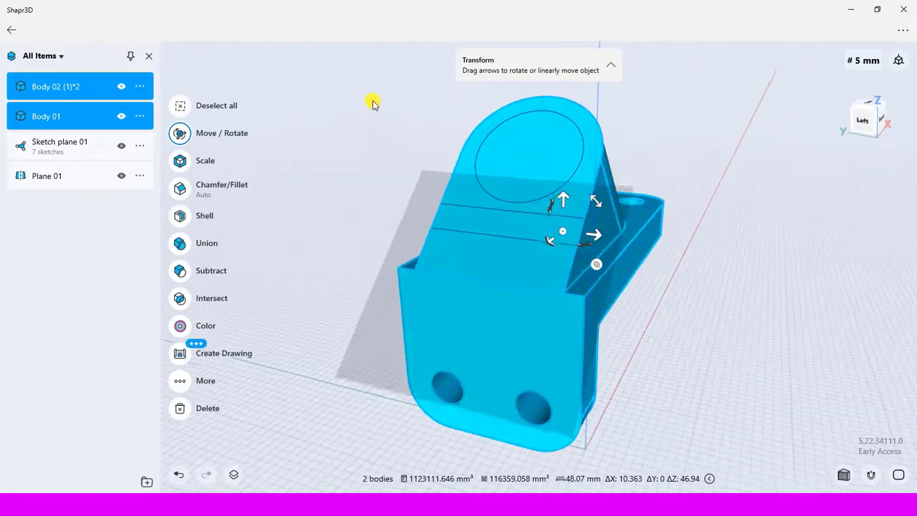
left_click(179, 244)
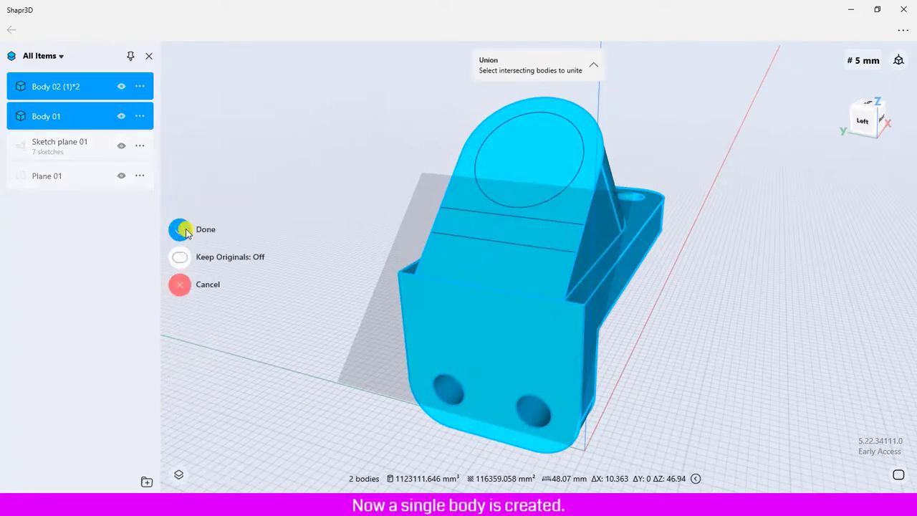
left_click(181, 229)
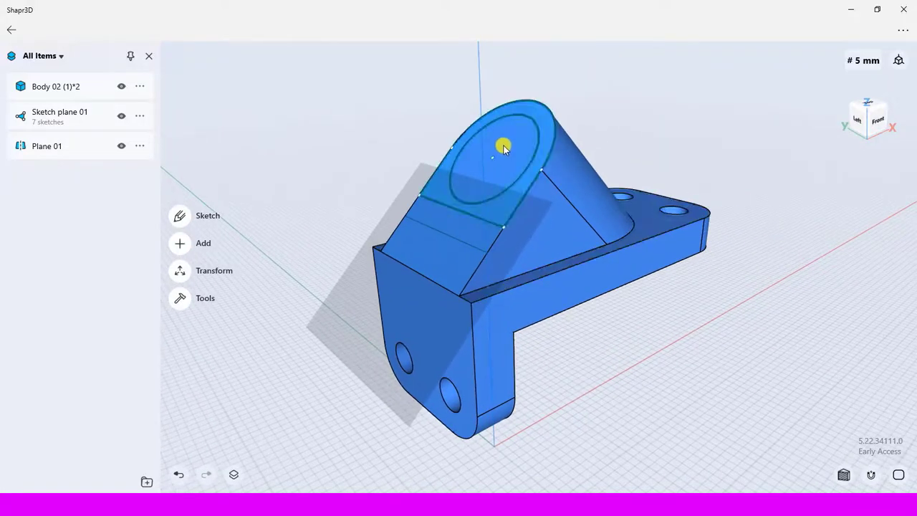
Extrude the 30 mm-radius hub circle through the body as a bore cut.
left_click(504, 148)
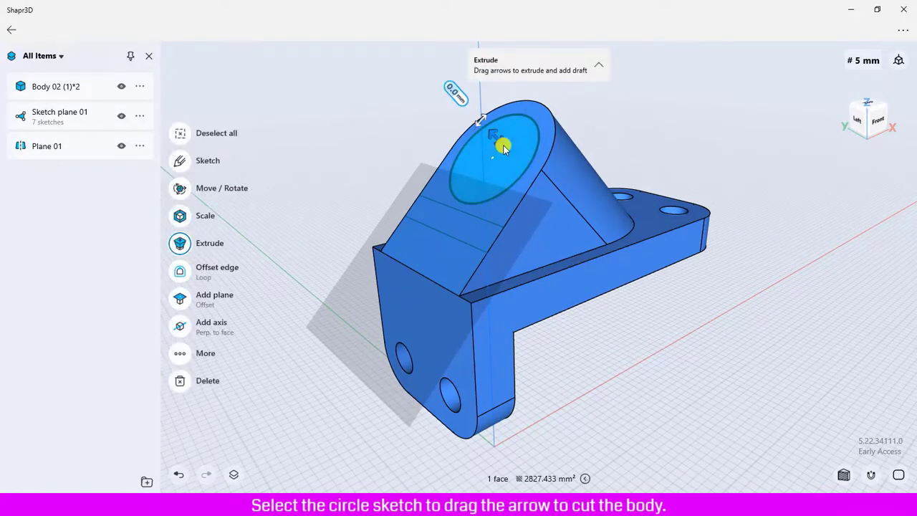
left_click_drag(495, 138, 720, 384)
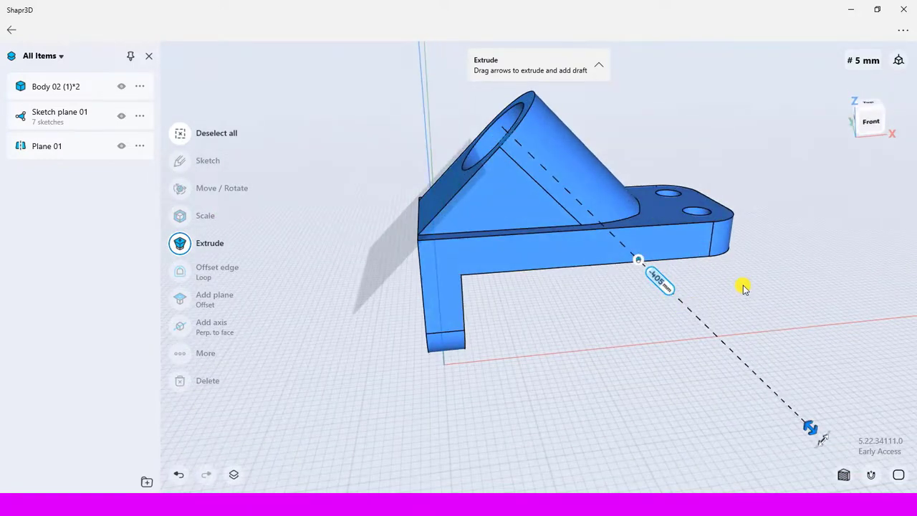
left_click(552, 315)
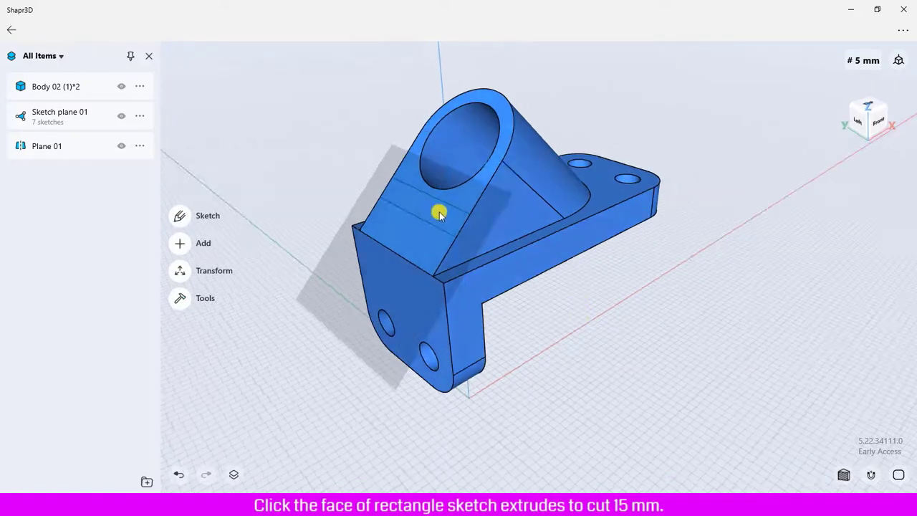
Extrude the rectangle sketch -15 mm into the hub's flat face as a slot.
left_click(439, 214)
left_click(439, 214)
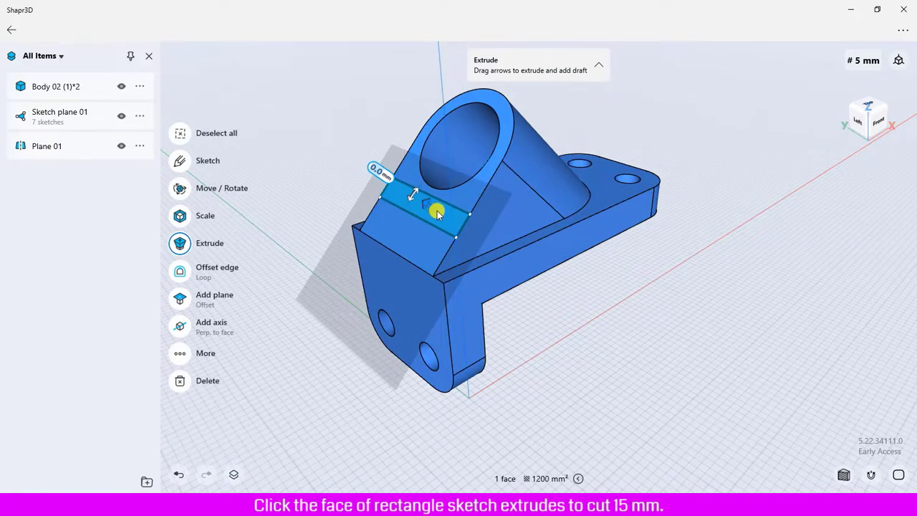
left_click_drag(430, 207, 508, 263)
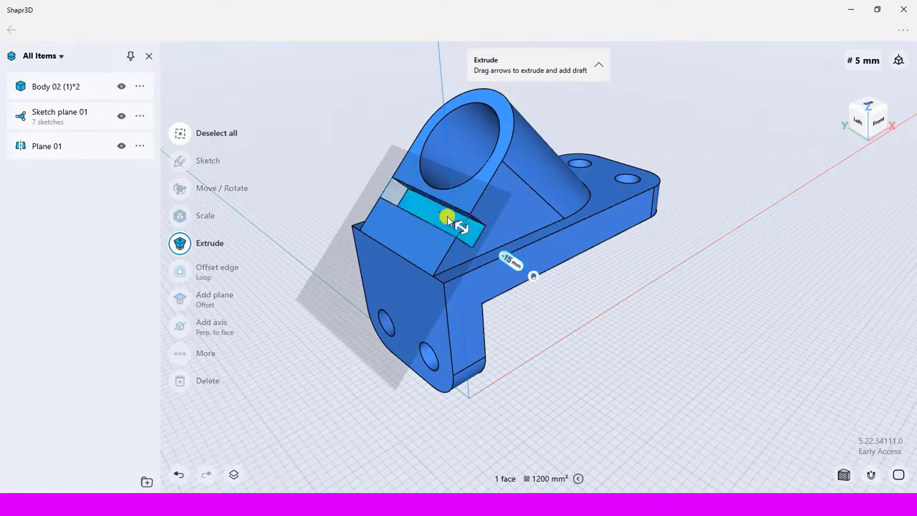
left_click(645, 353)
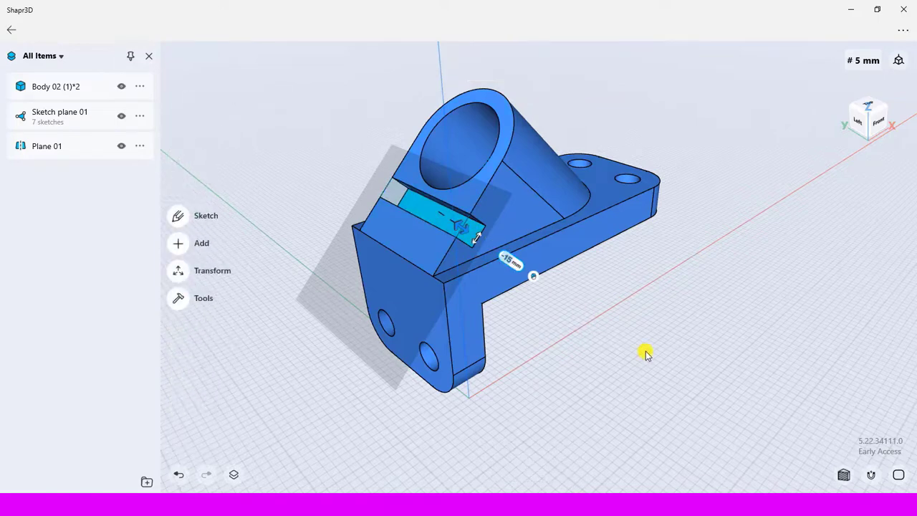